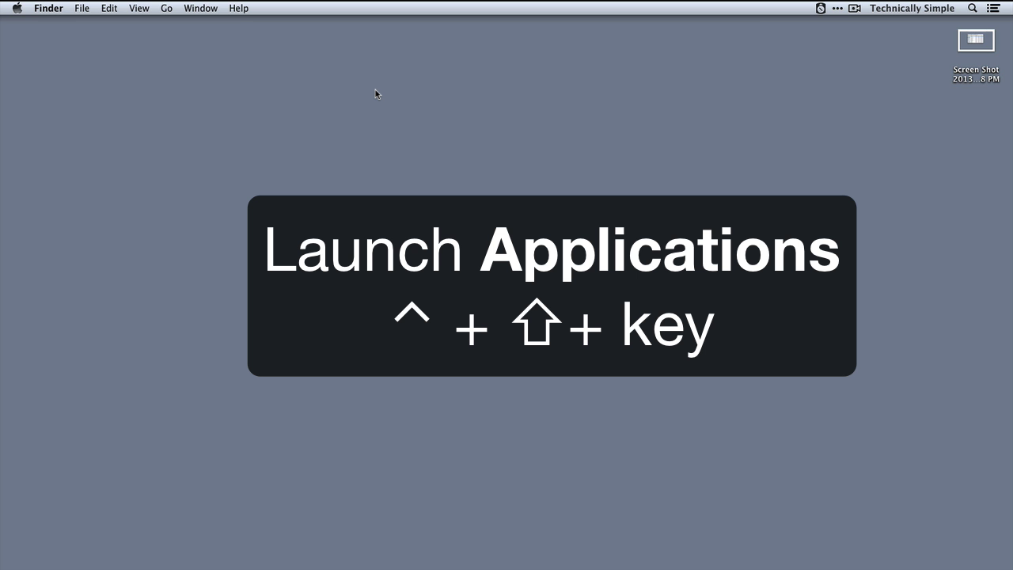
Step: Launch TextEdit, Safari and Fuze Meeting one after another using their assigned hotkeys
key("ctrl+shift+t")
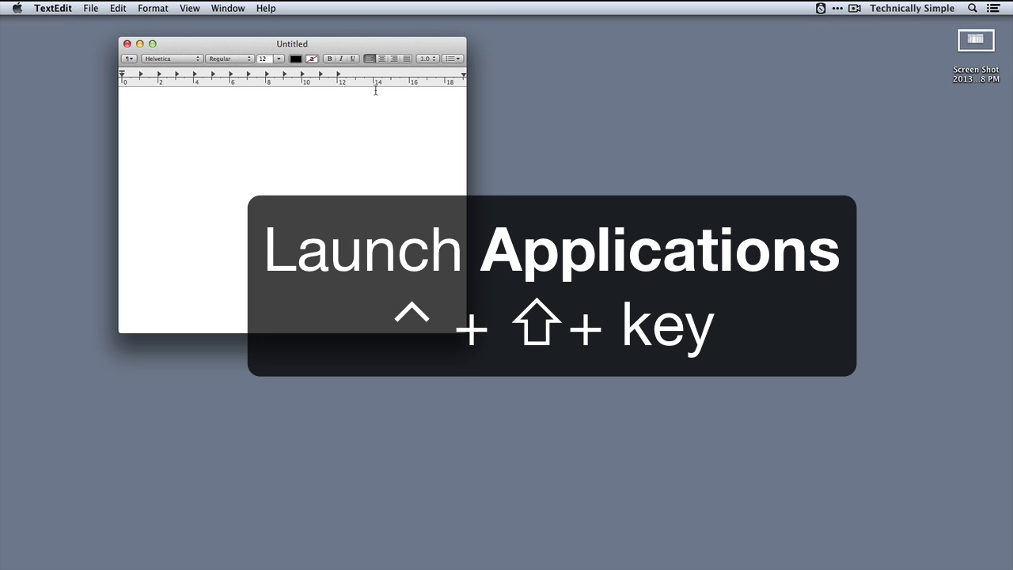
key("ctrl+shift+s")
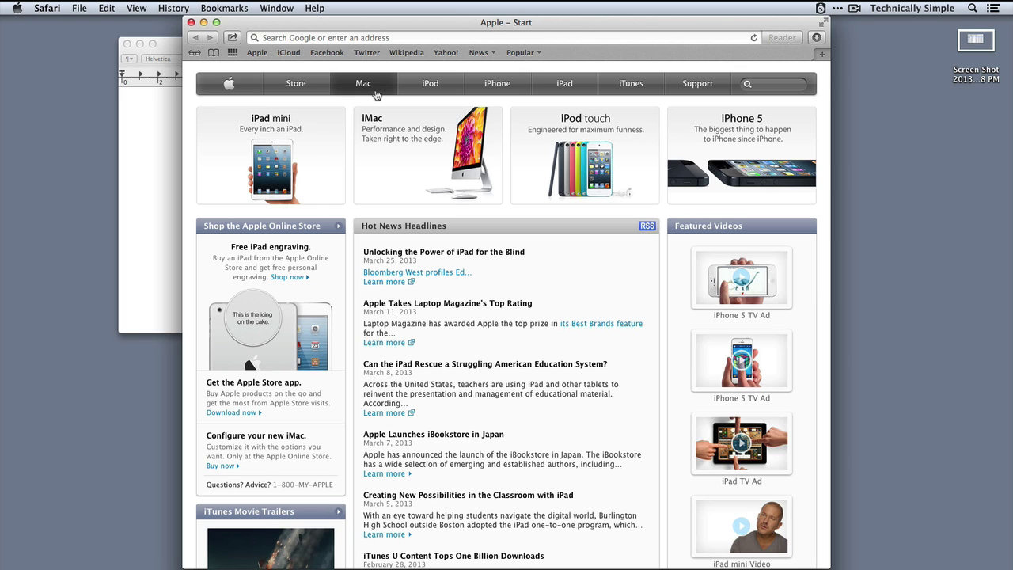
key("ctrl+shift+f")
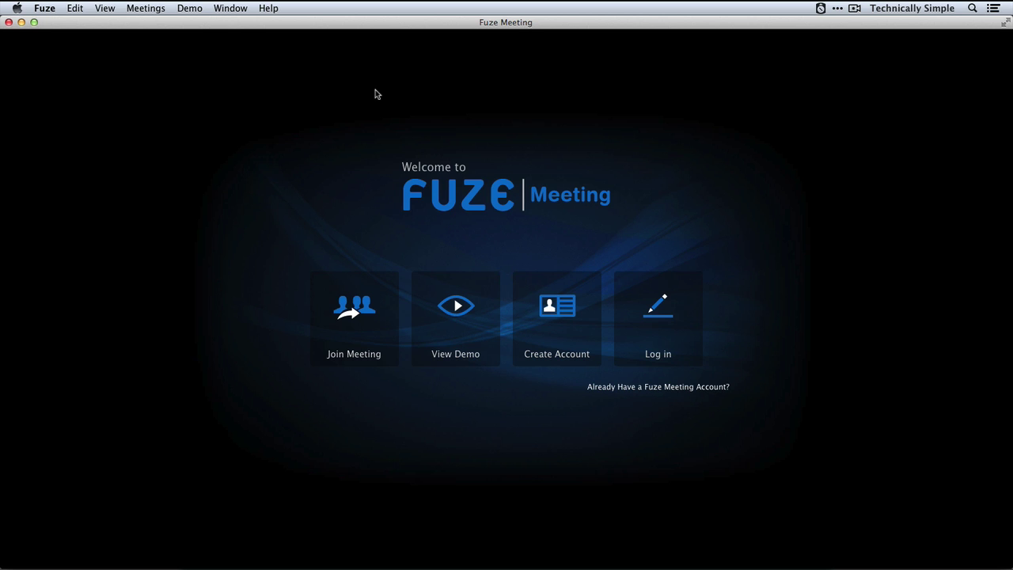
Step: Switch back to TextEdit and Safari, and hide all the open applications to clear the desktop
key("super+Tab")
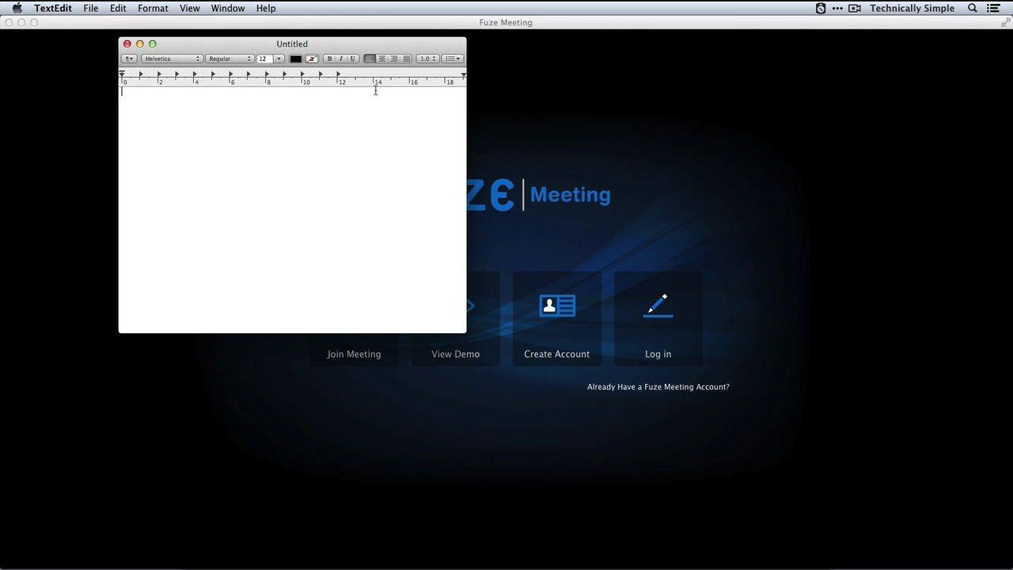
key("super+Tab")
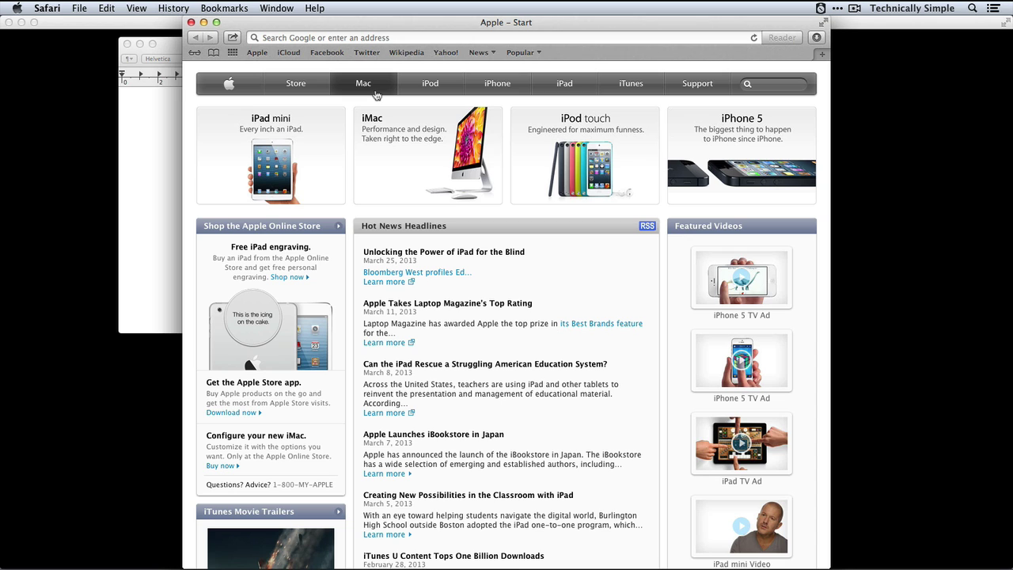
key("super+h")
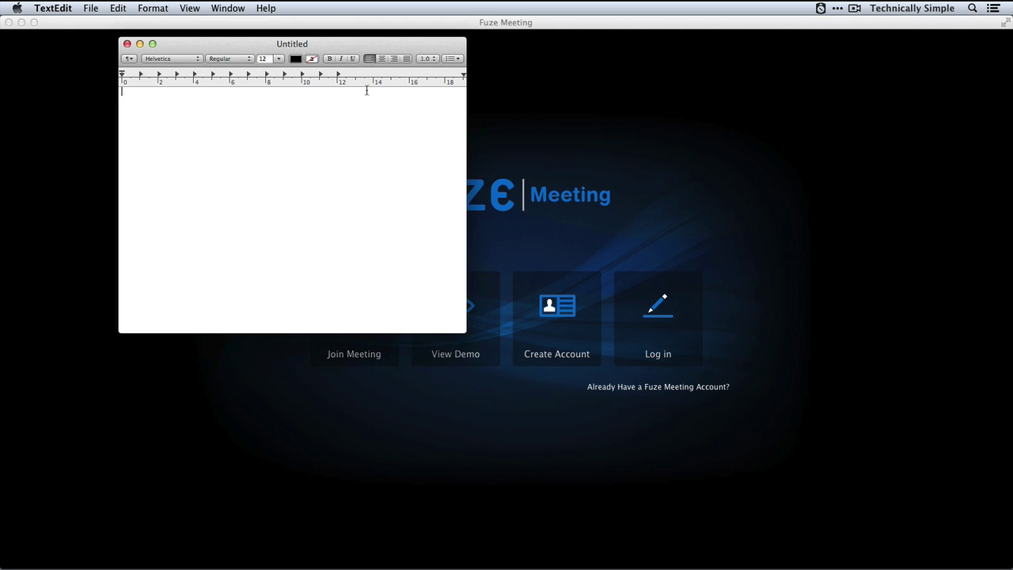
key("super+h")
key("super+h")
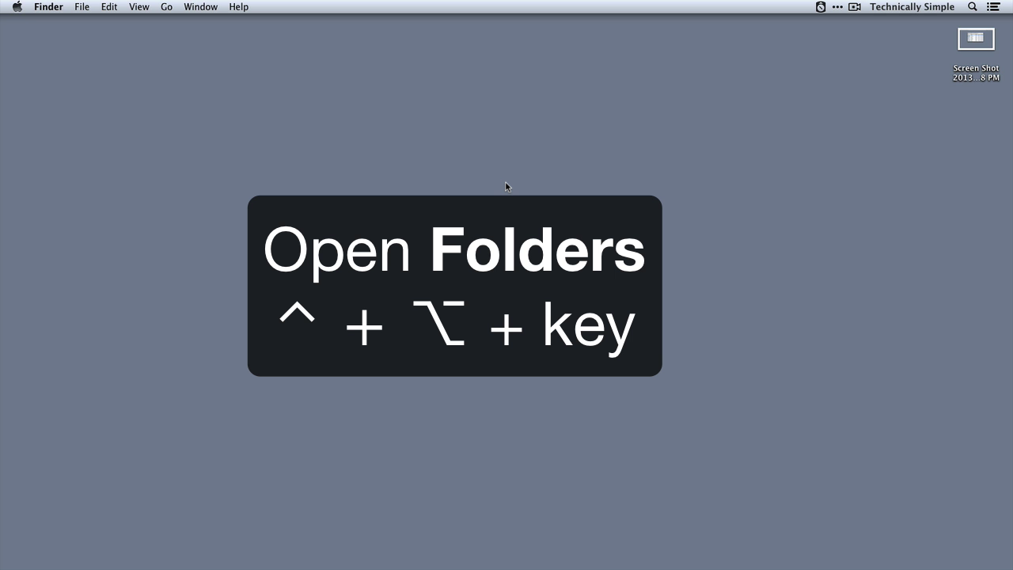
Step: Open the Downloads and Desktop folders in separate Finder windows using their folder hotkeys
key("ctrl+alt+d")
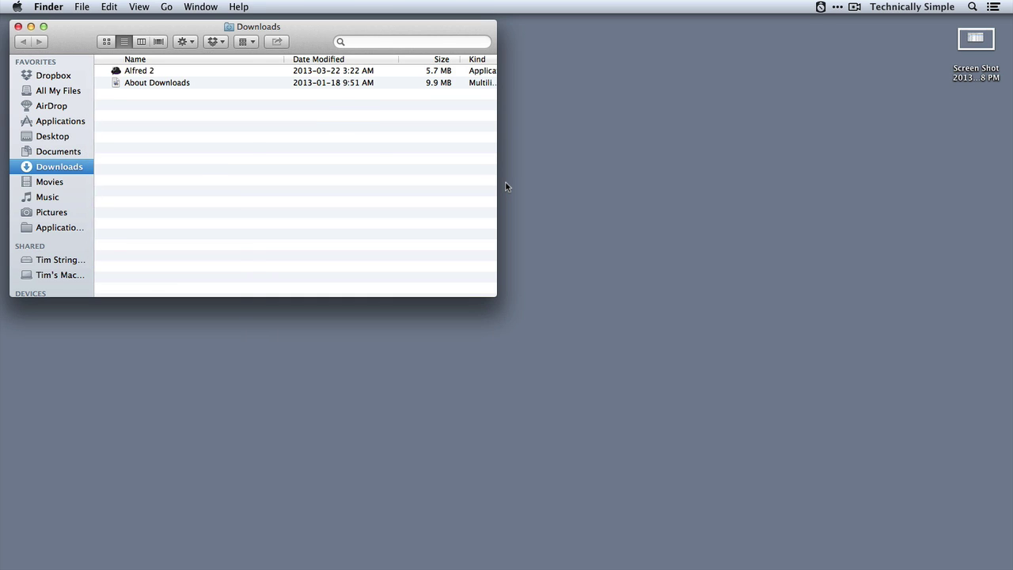
key("ctrl+alt+d")
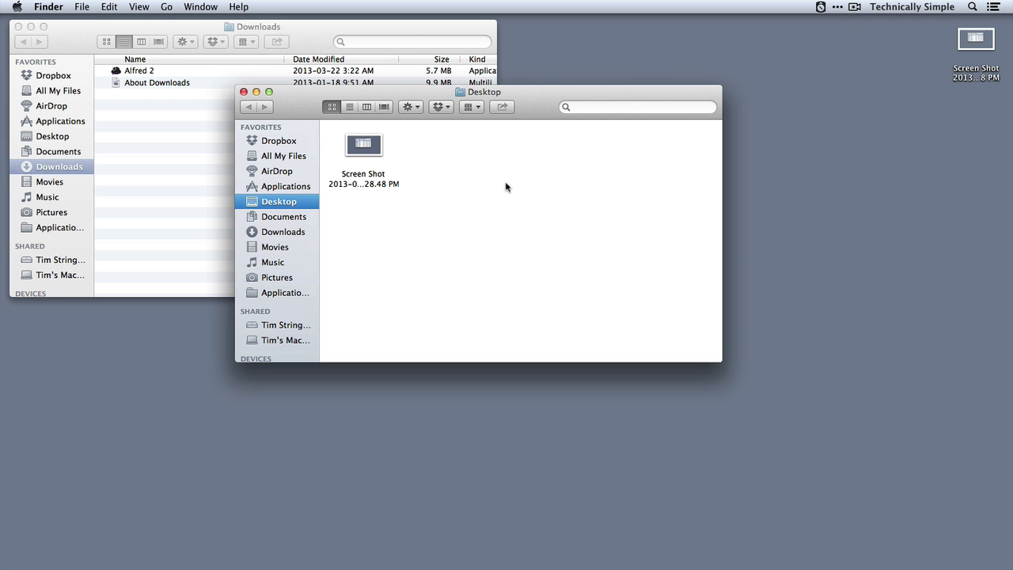
key("ctrl+alt+o")
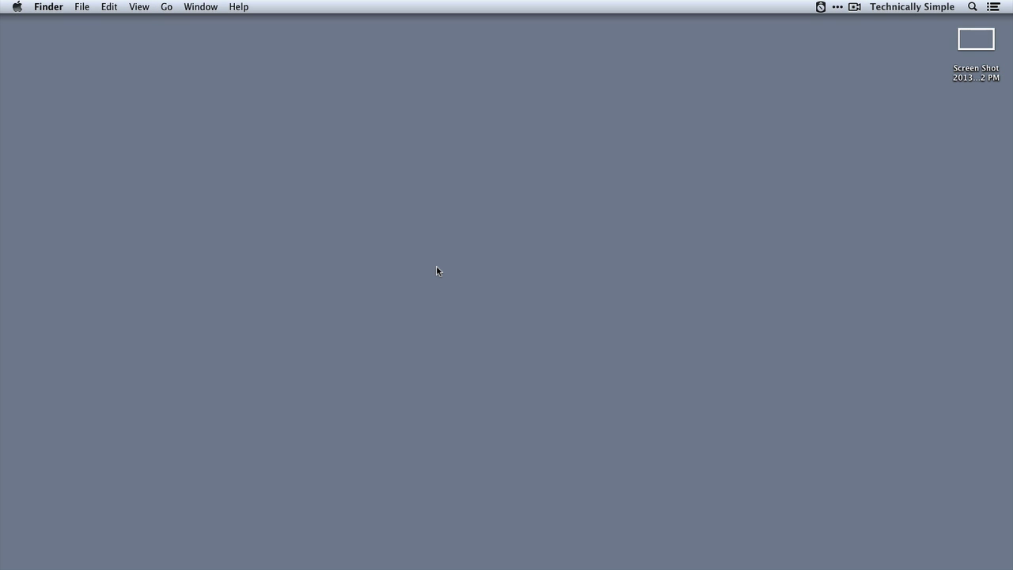
Step: Move the screenshot file on the desktop to the Trash and empty the Trash with the system hotkey
left_click(977, 45)
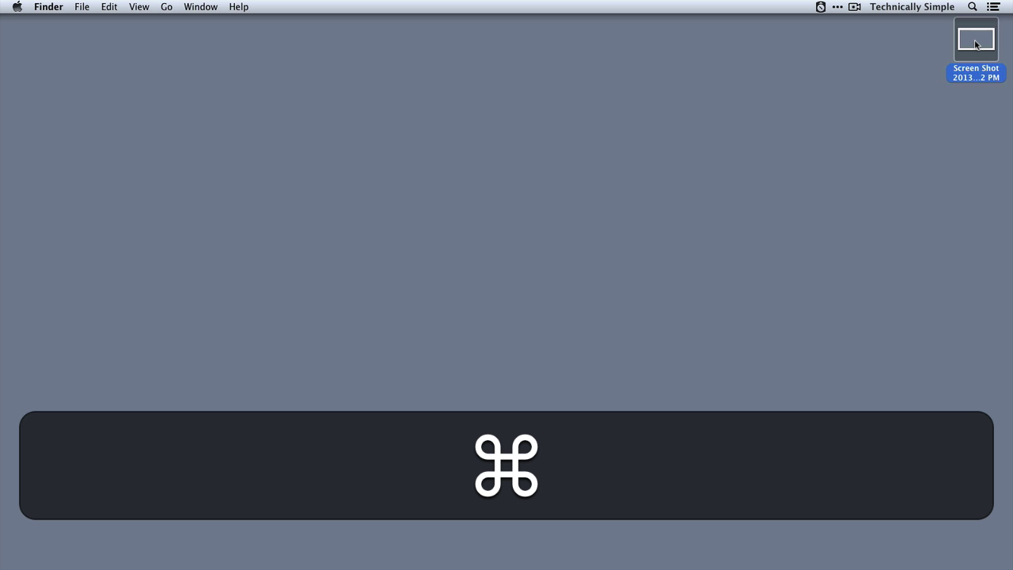
key("super+BackSpace")
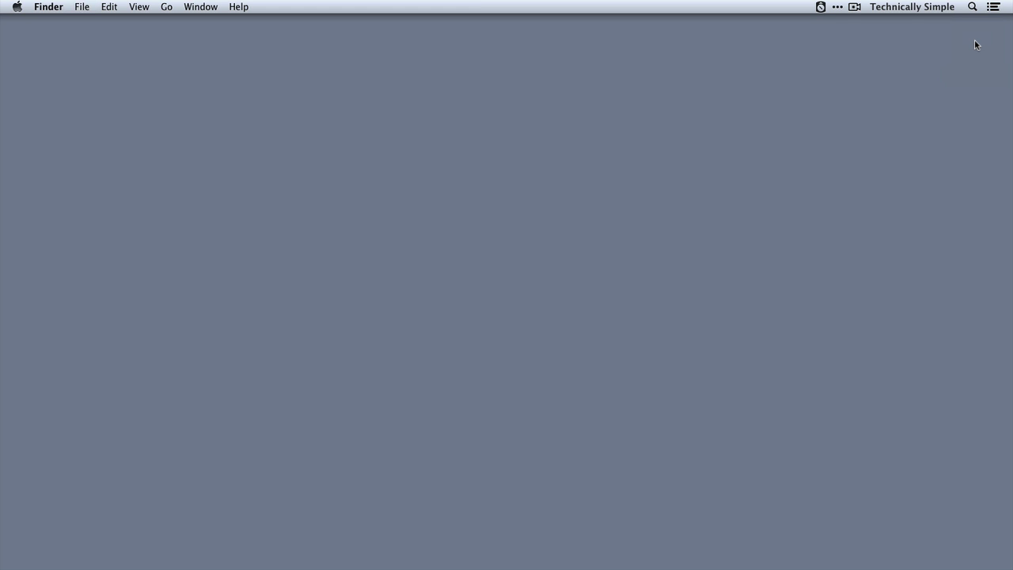
key("ctrl+alt+super")
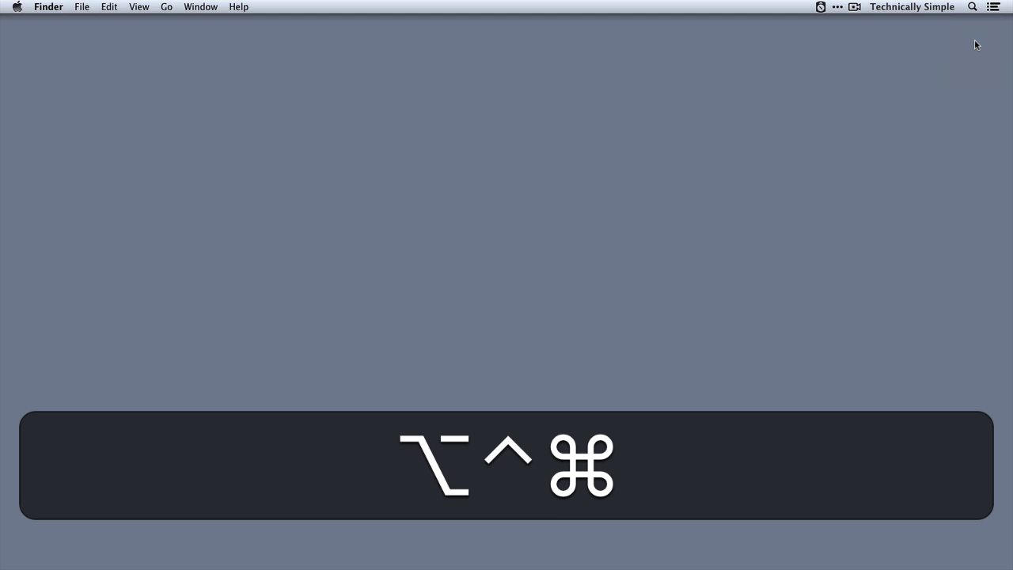
key("ctrl+alt+super+BackSpace")
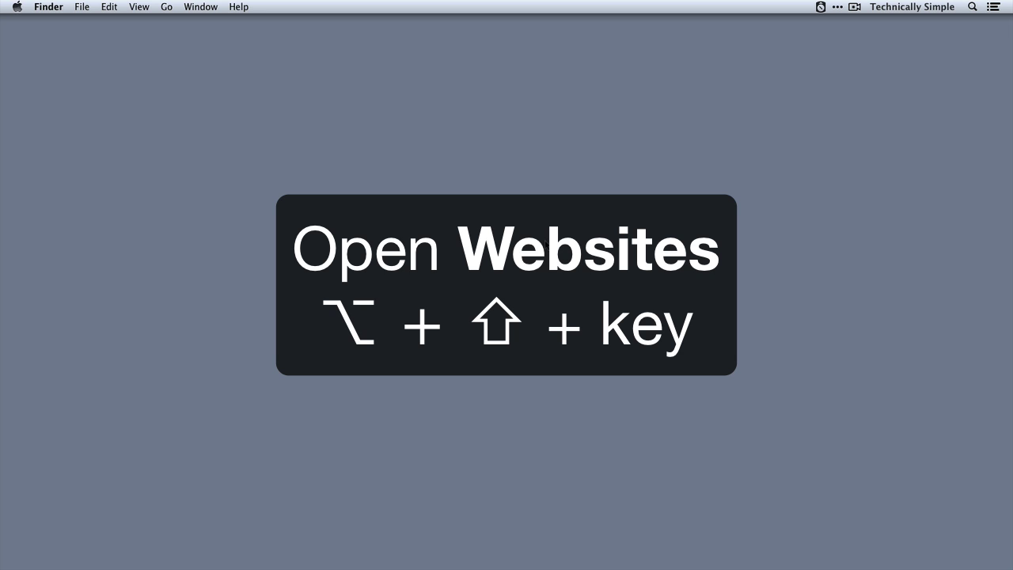
Step: Open the frequently used websites in Safari, and look up the word Vancouver from the weather page on Wikipedia
key("alt+shift+t")
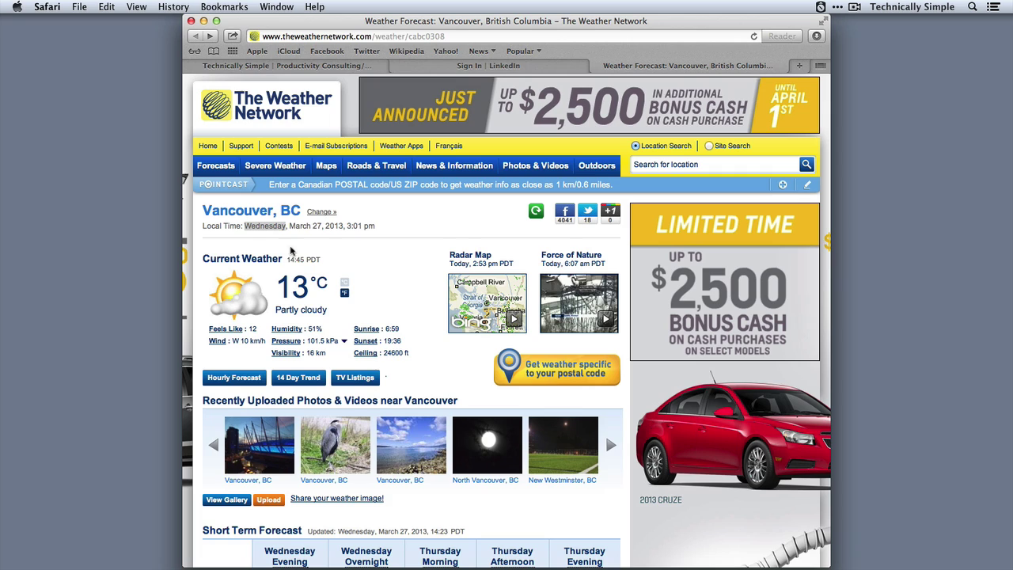
double_click(226, 212)
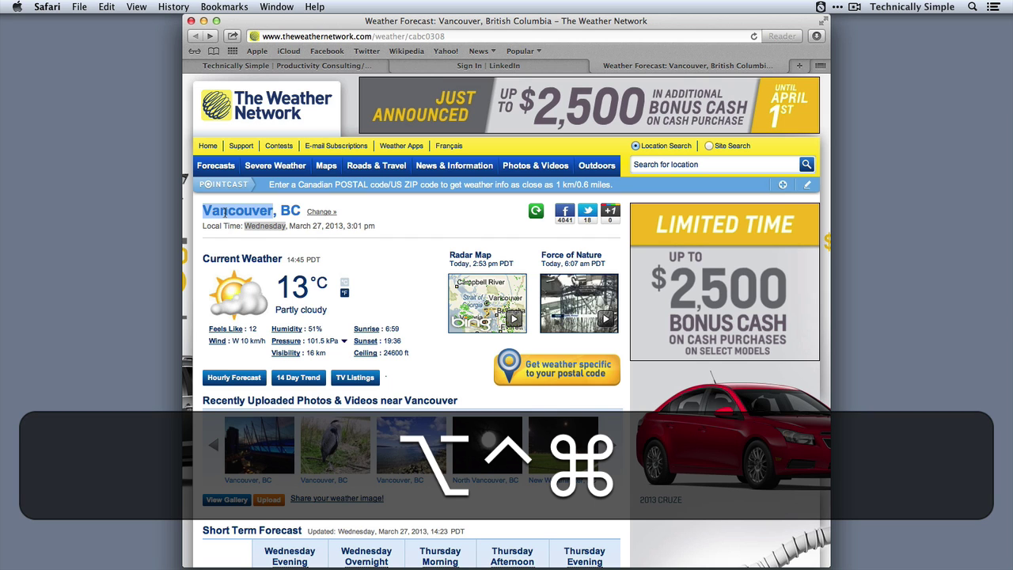
key("alt+ctrl+super+w")
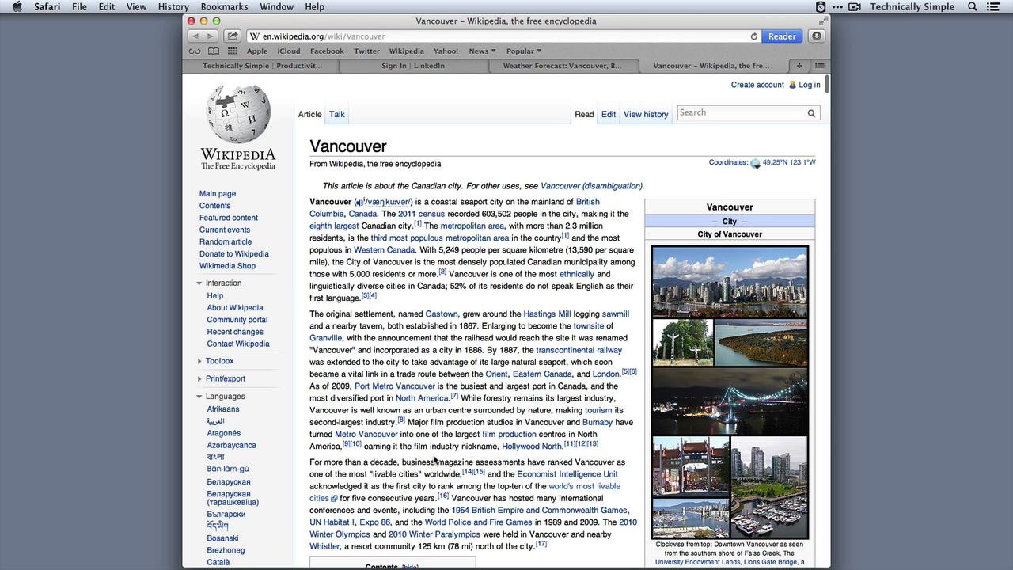
scroll(433, 459, "down", 3)
Step: Look up the title Life of Pi from the note on IMDb, and search Google for the title selected in the results
mouse_move(578, 564)
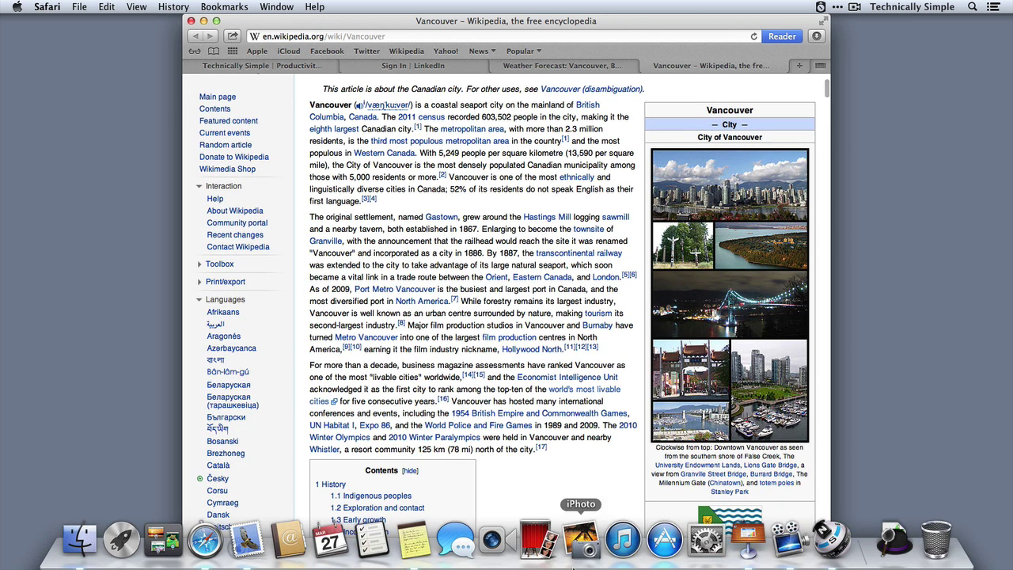
left_click(413, 540)
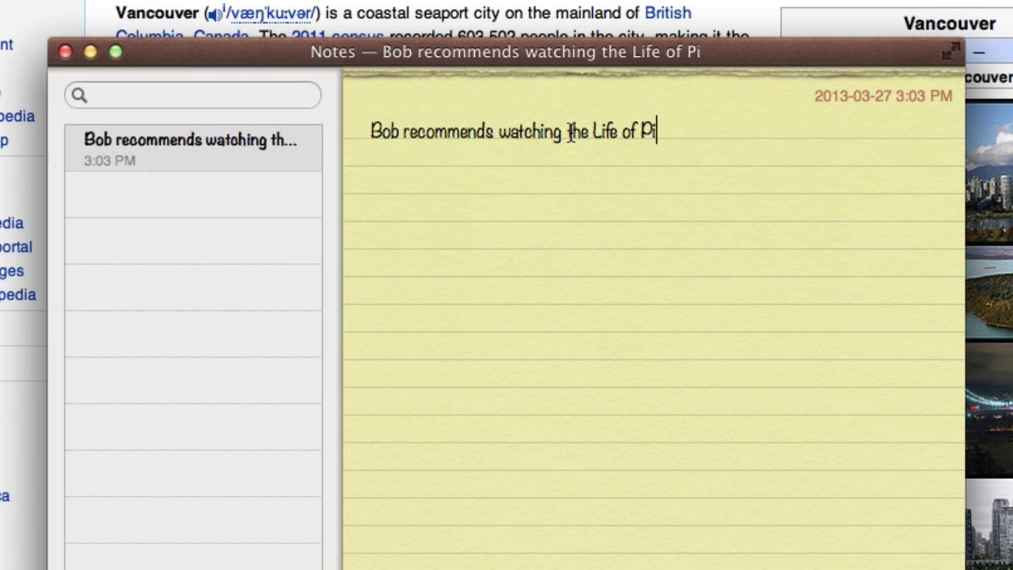
left_click_drag(589, 133, 667, 130)
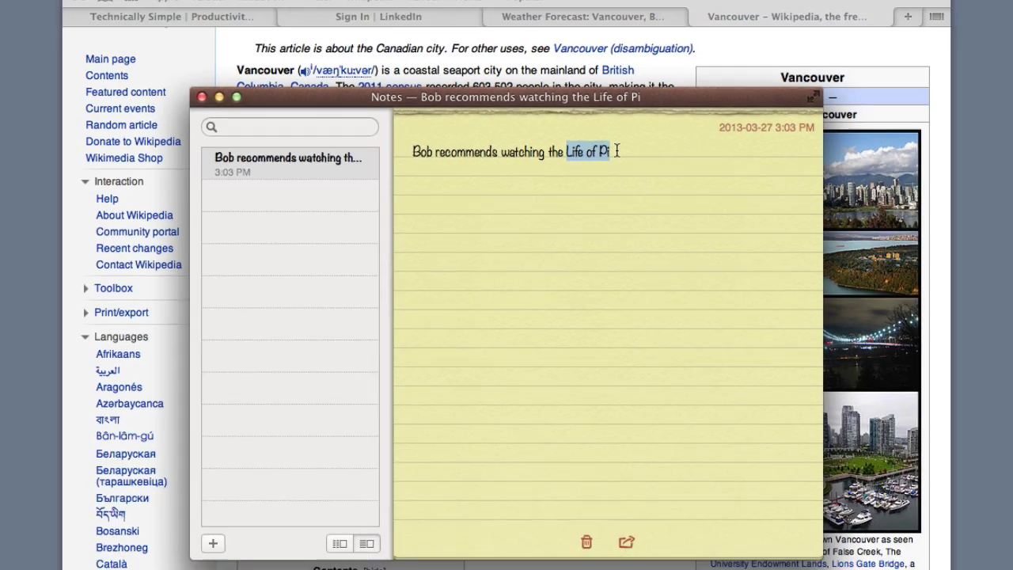
key("ctrl+alt+super")
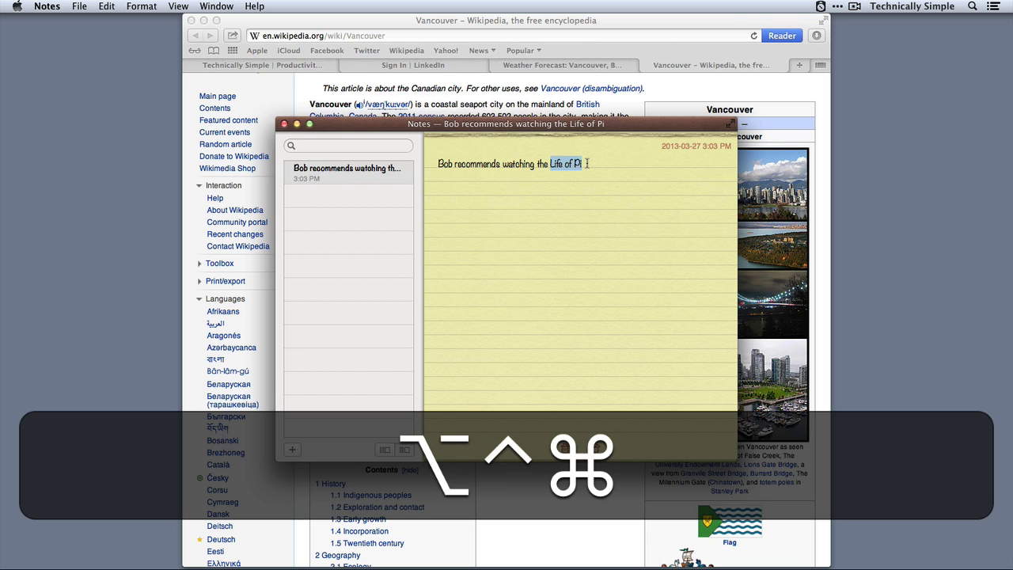
key("ctrl+alt+super+i")
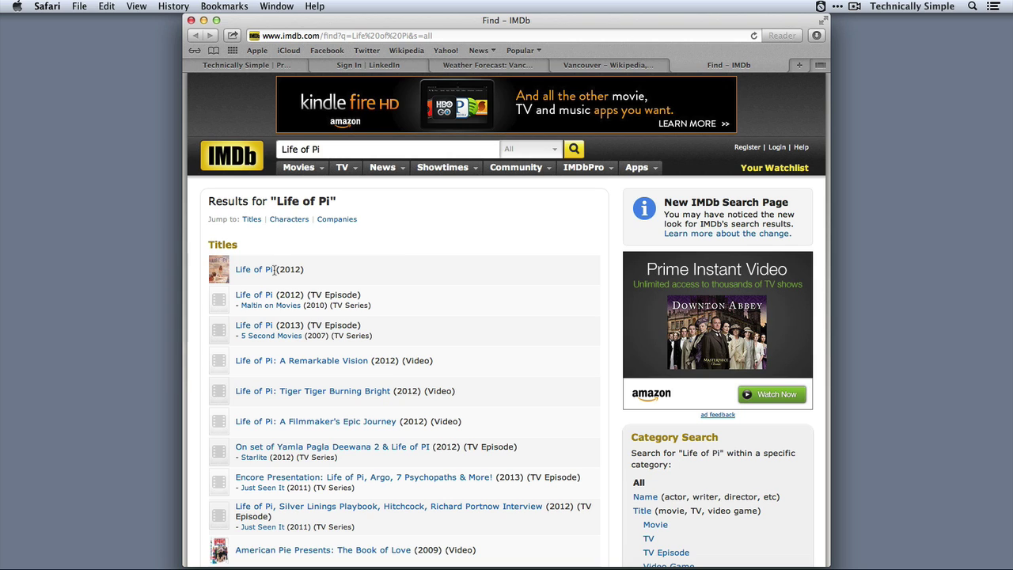
left_click_drag(274, 270, 235, 272)
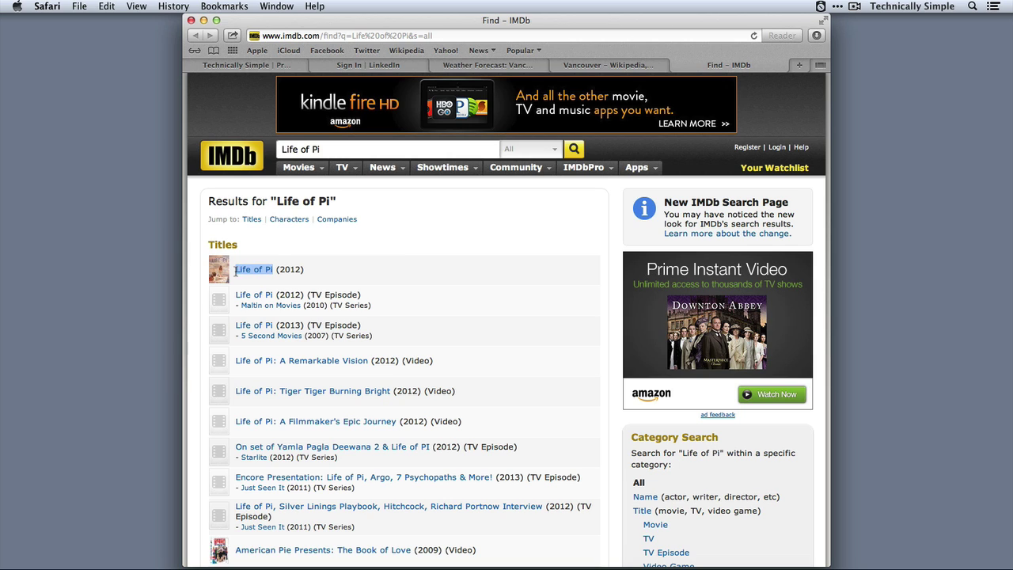
key("ctrl+alt+super+g")
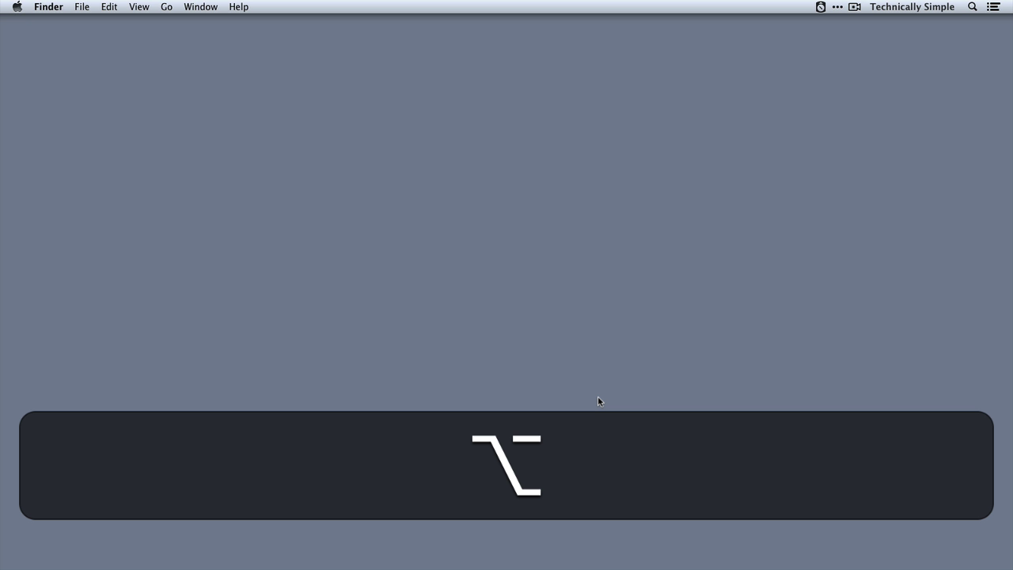
Step: Open Alfred's preferences and display the [Hotkeys - Apps] workflow
key("alt+space")
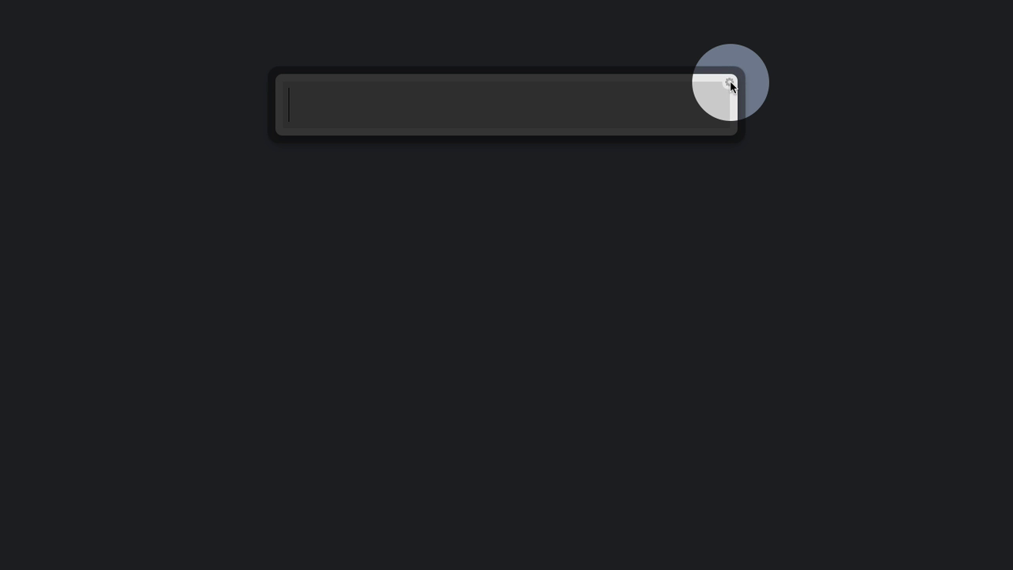
key("super+comma")
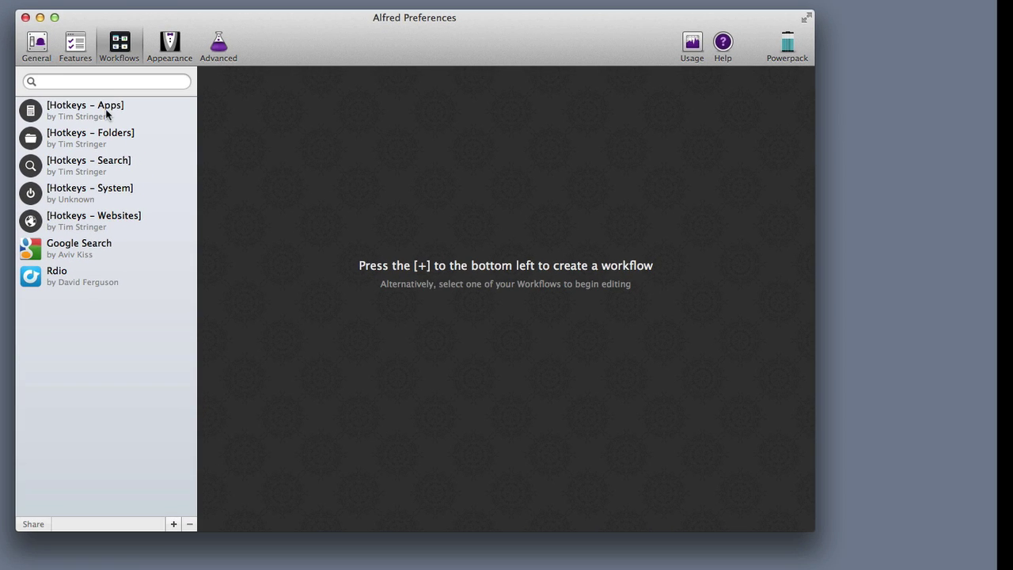
left_click(145, 153)
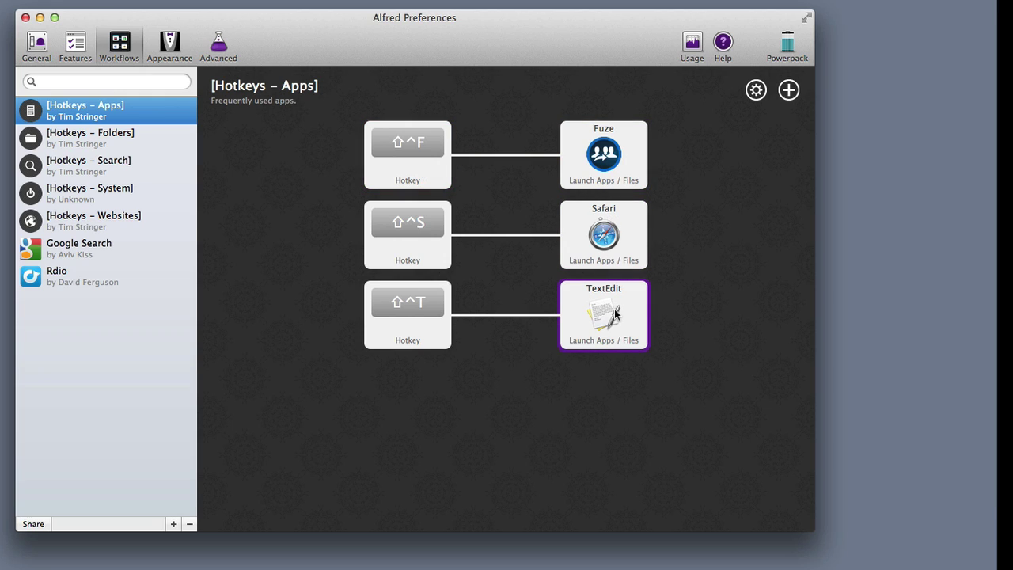
Step: Add a hotkey trigger to the [Hotkeys - Apps] workflow with the combination Shift+Control+D and save it
left_click(789, 90)
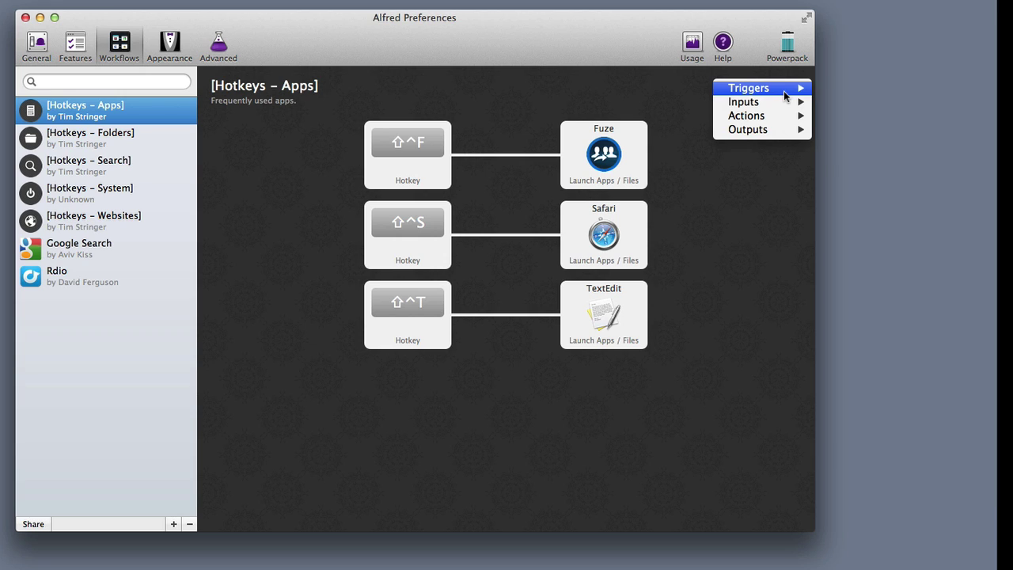
mouse_move(786, 93)
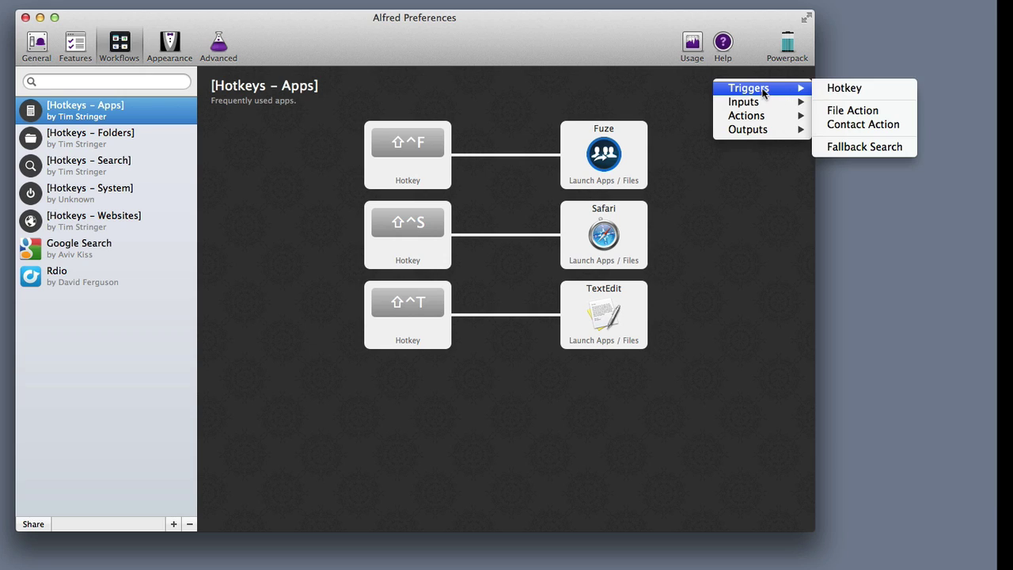
left_click(842, 88)
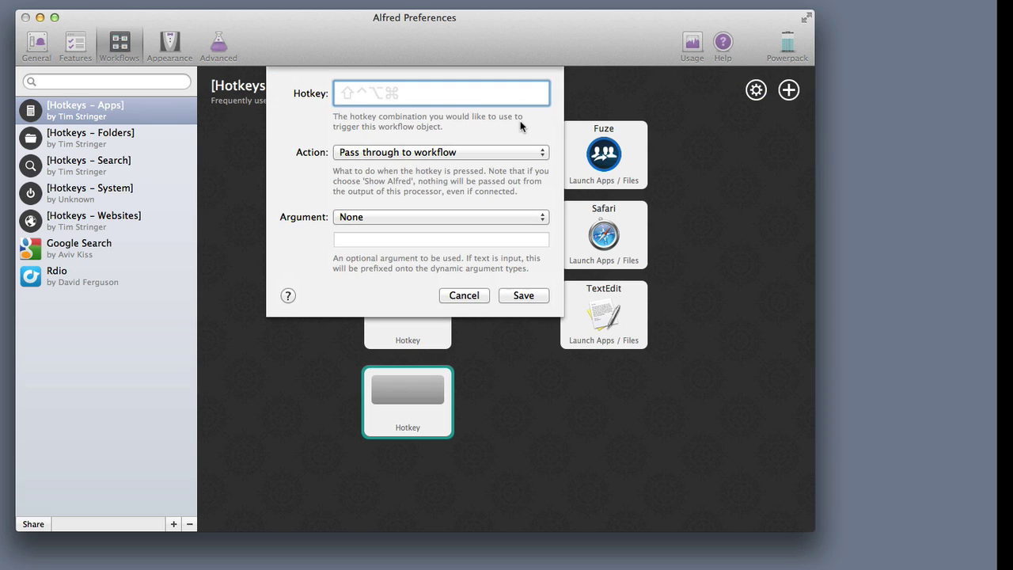
key("ctrl+shift+d")
left_click(534, 296)
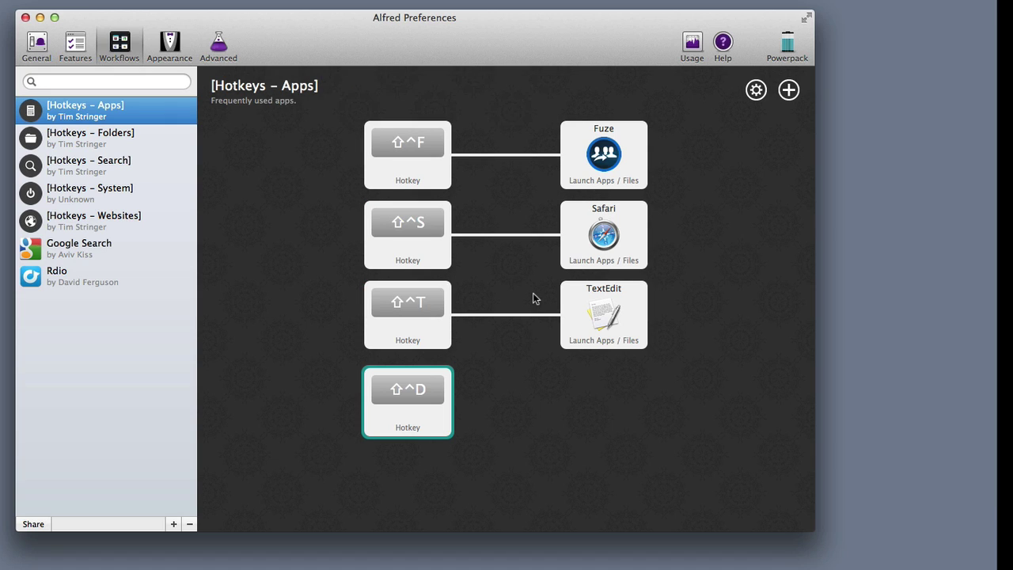
Step: Add a Launch Apps / Files action containing Daylite from the Applications folder to the [Hotkeys - Apps] workflow and save it
left_click(788, 91)
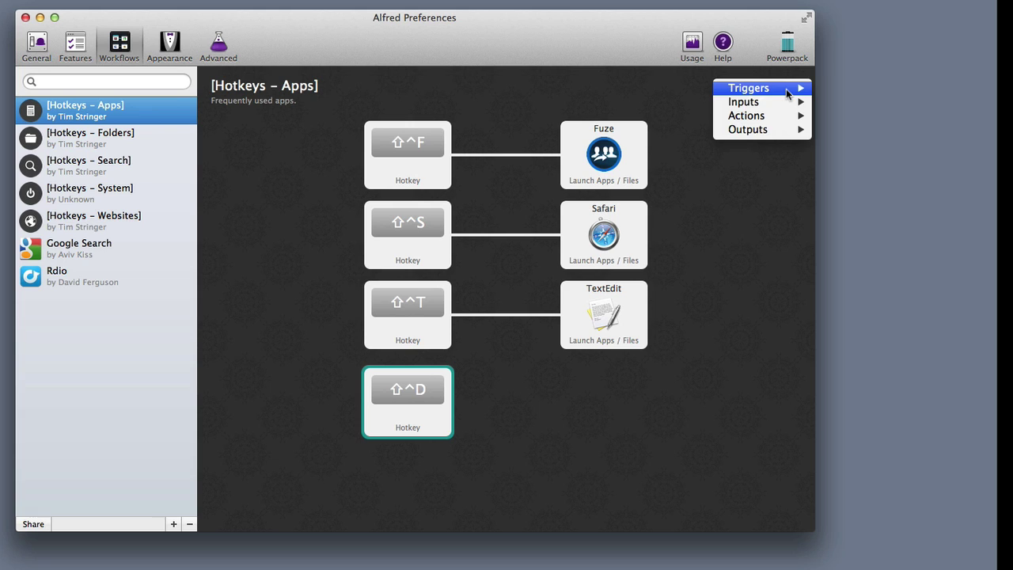
mouse_move(788, 115)
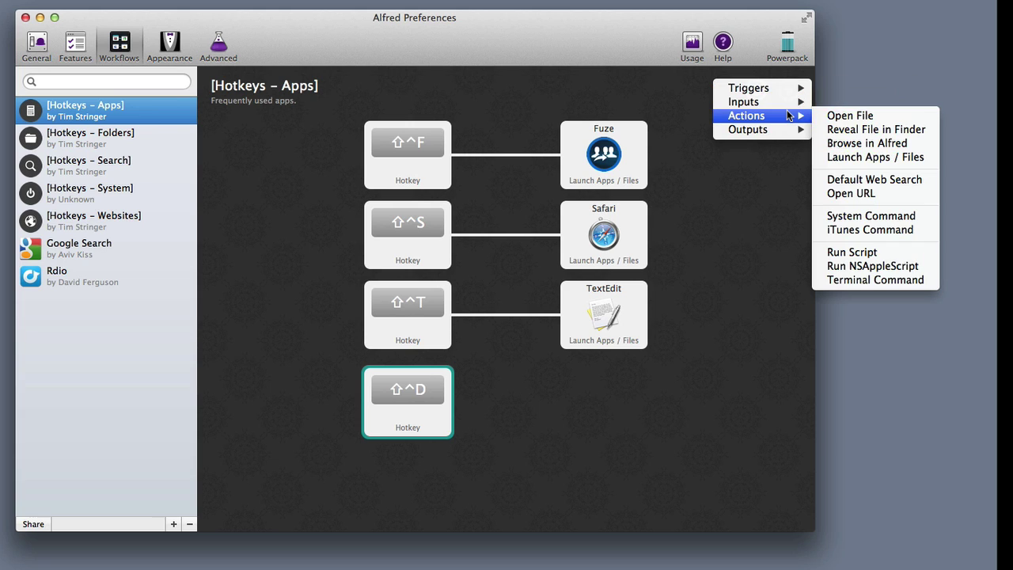
left_click(872, 157)
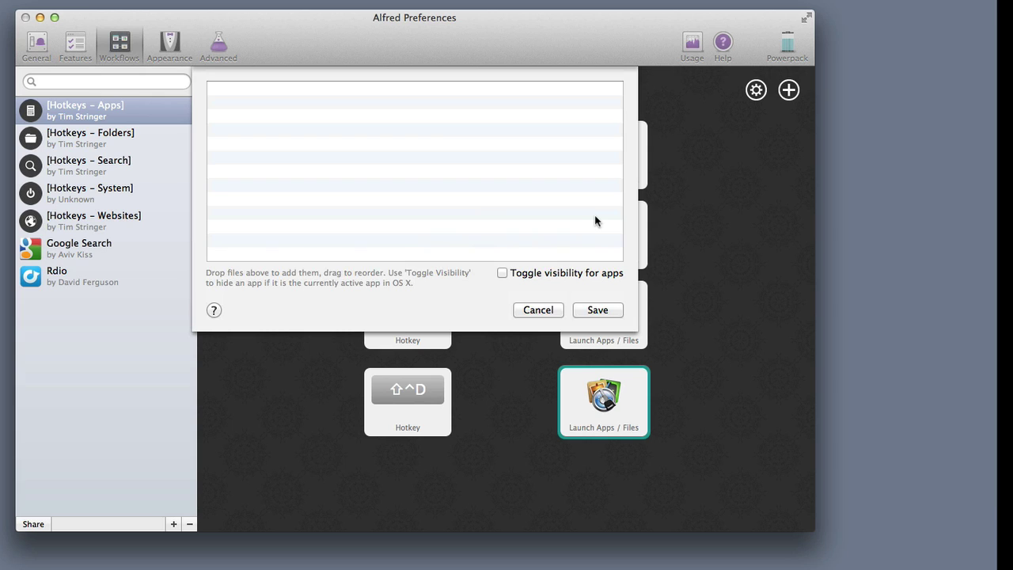
key("super+Tab")
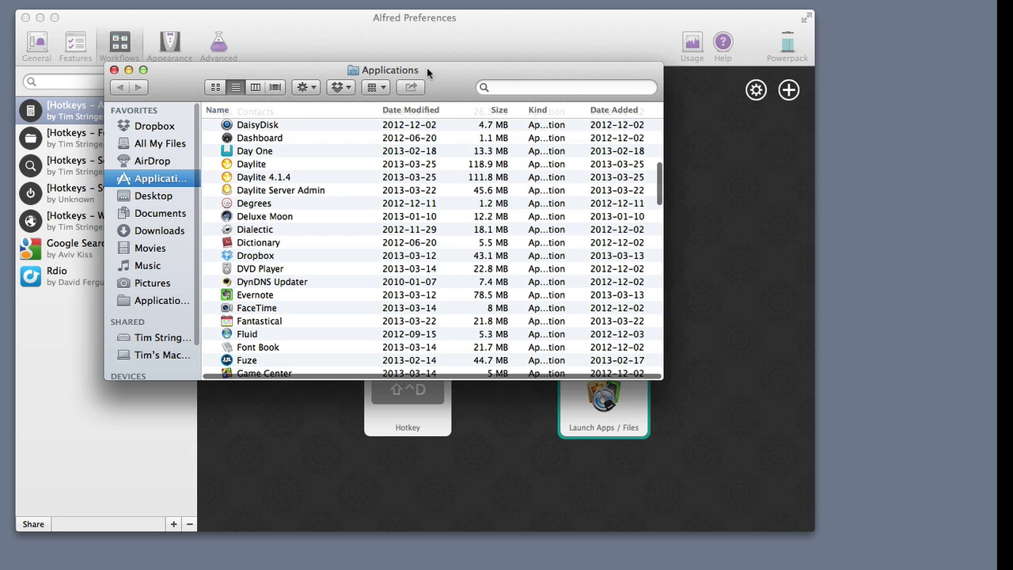
left_click_drag(446, 68, 760, 247)
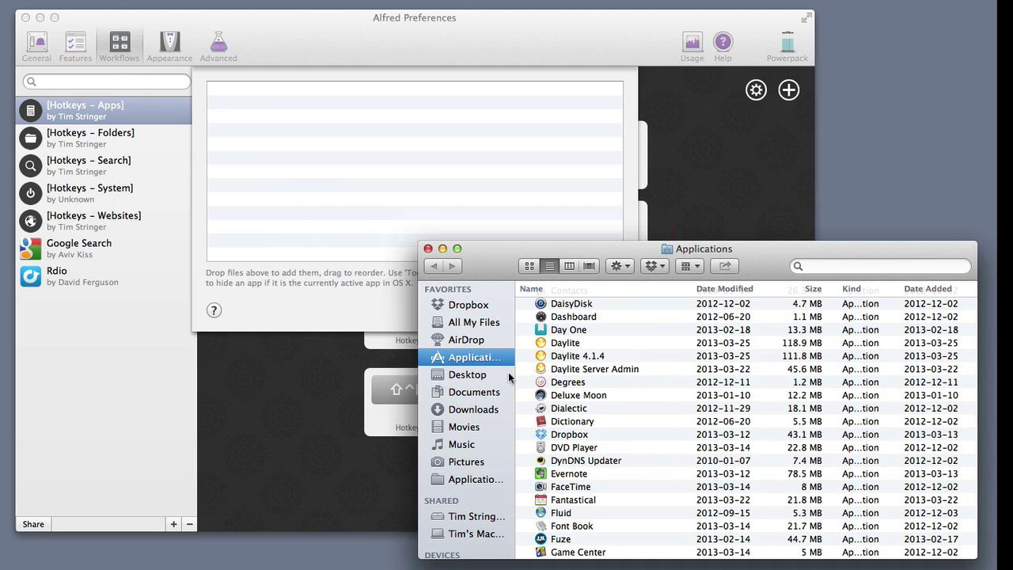
left_click_drag(575, 349, 360, 157)
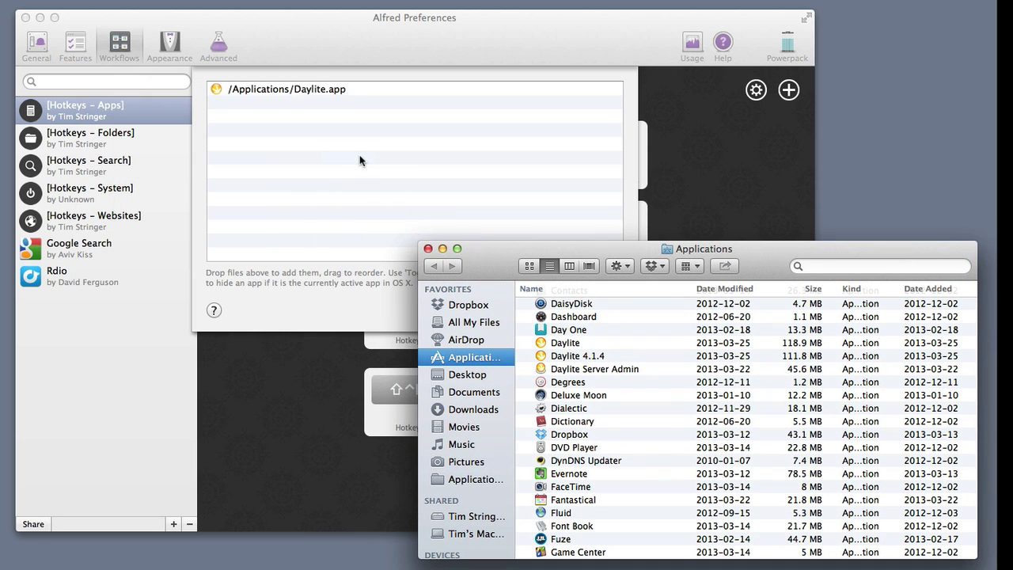
left_click(319, 295)
left_click(594, 309)
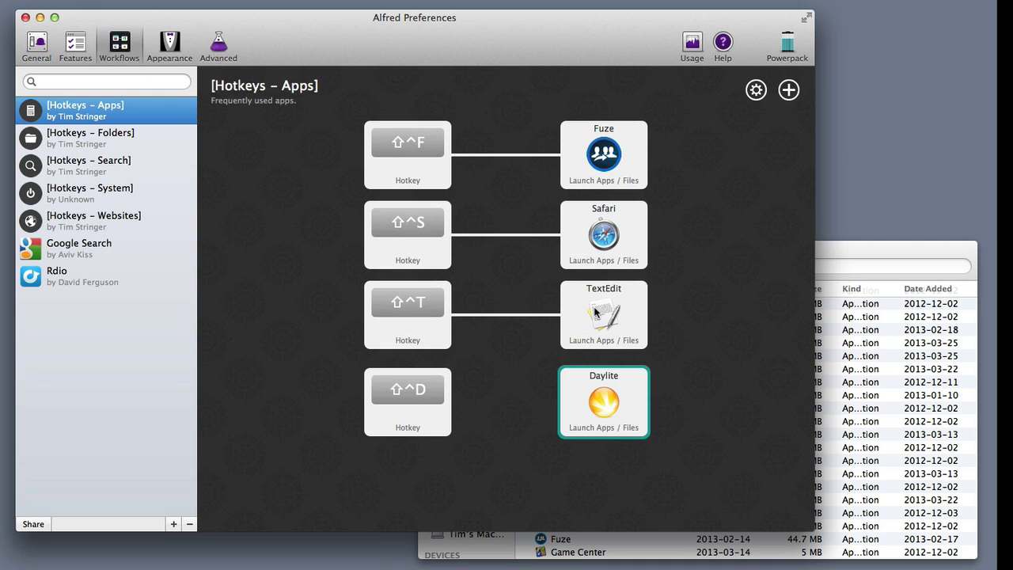
Step: Connect the Shift+Control+D hotkey to the Daylite action and test it by launching Daylite, quitting it and triggering the hotkey again
mouse_move(425, 407)
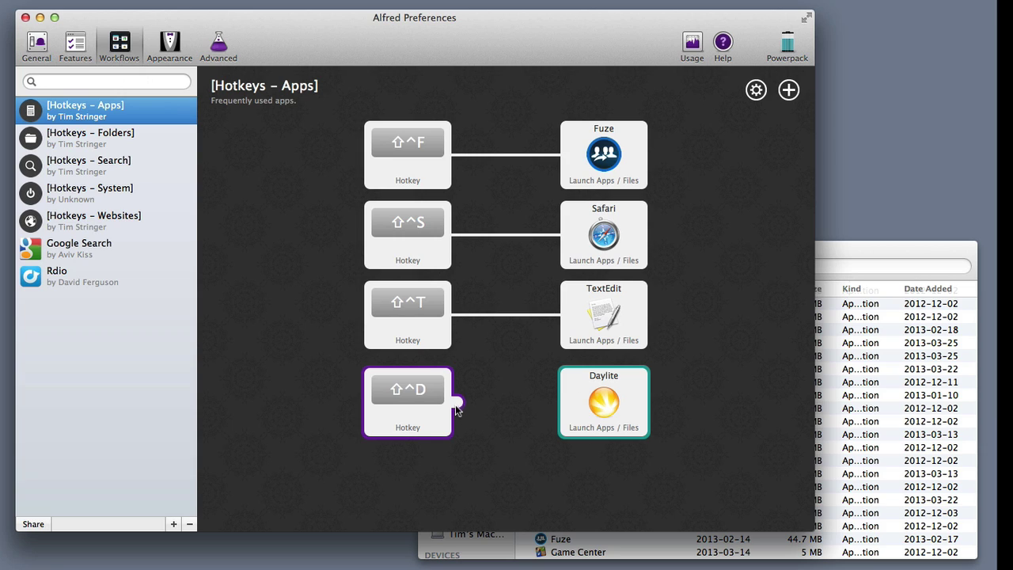
left_click_drag(456, 405, 555, 406)
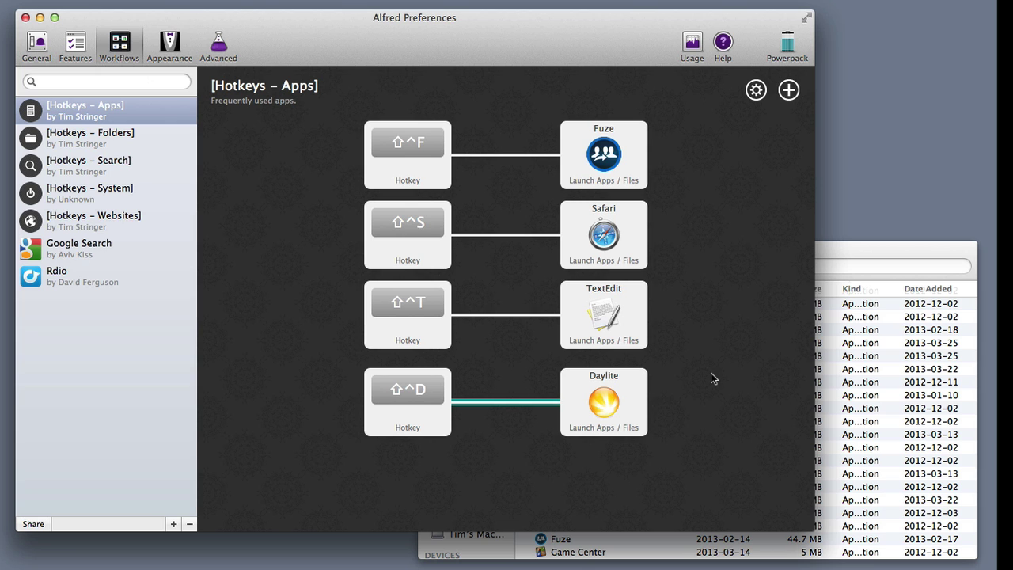
key("ctrl+shift+d")
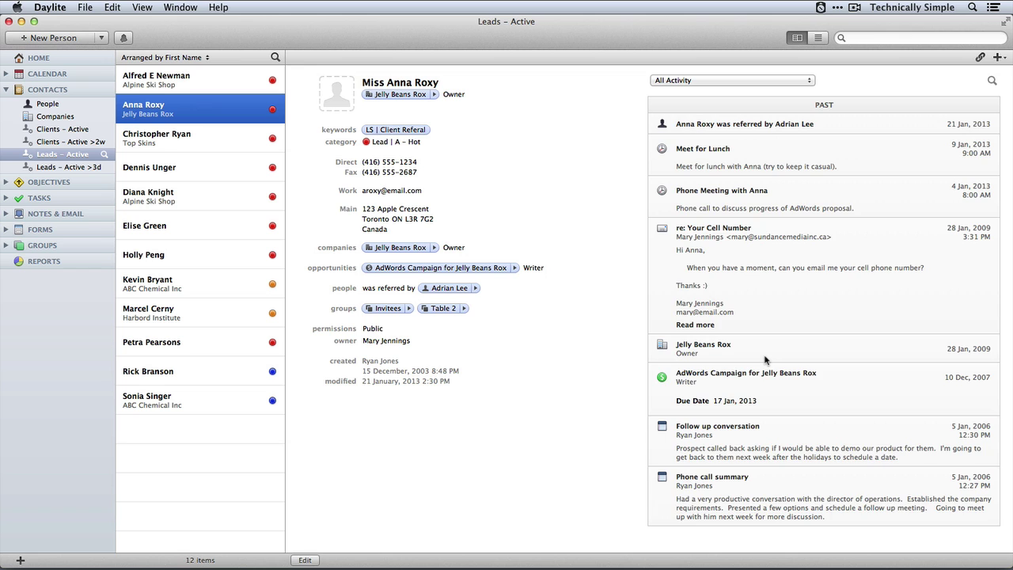
key("cmd+q")
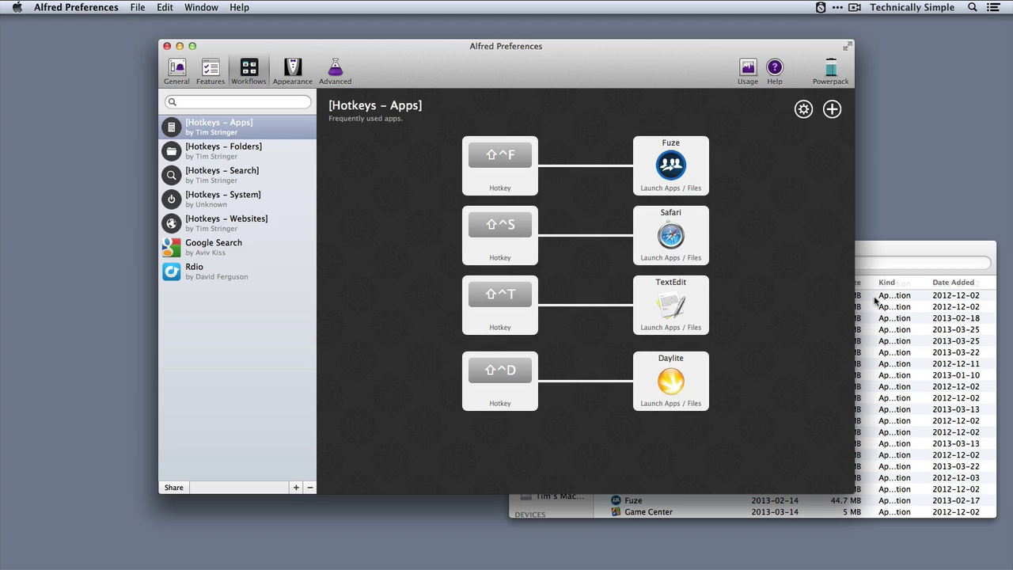
key("ctrl+shift+d")
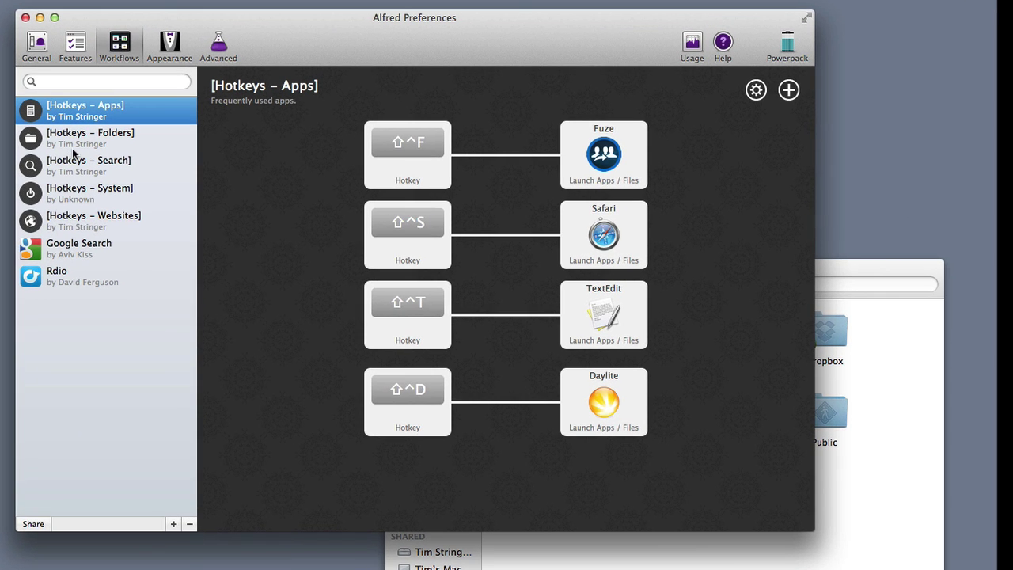
Step: Examine the Desktop hotkey, the Documents action and the Documents hotkey settings in the [Hotkeys - Folders] workflow without changing them
left_click(48, 140)
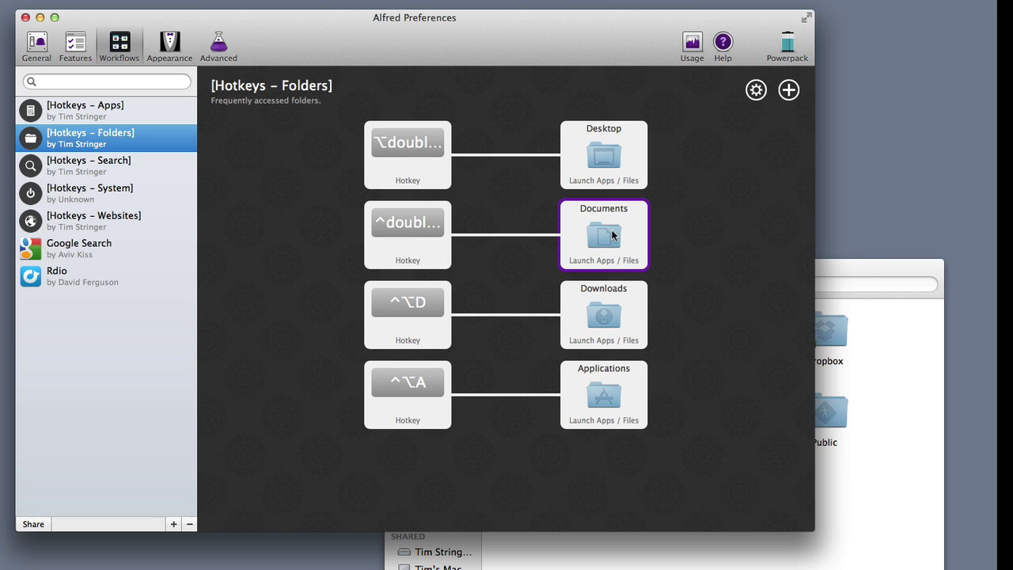
left_click(438, 172)
double_click(438, 172)
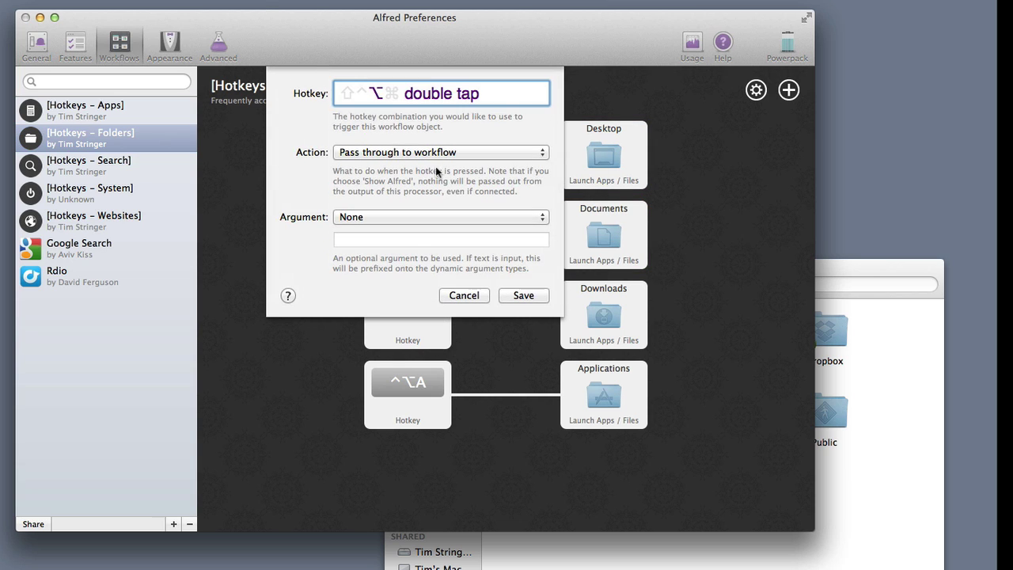
left_click(463, 295)
left_click(624, 245)
double_click(624, 244)
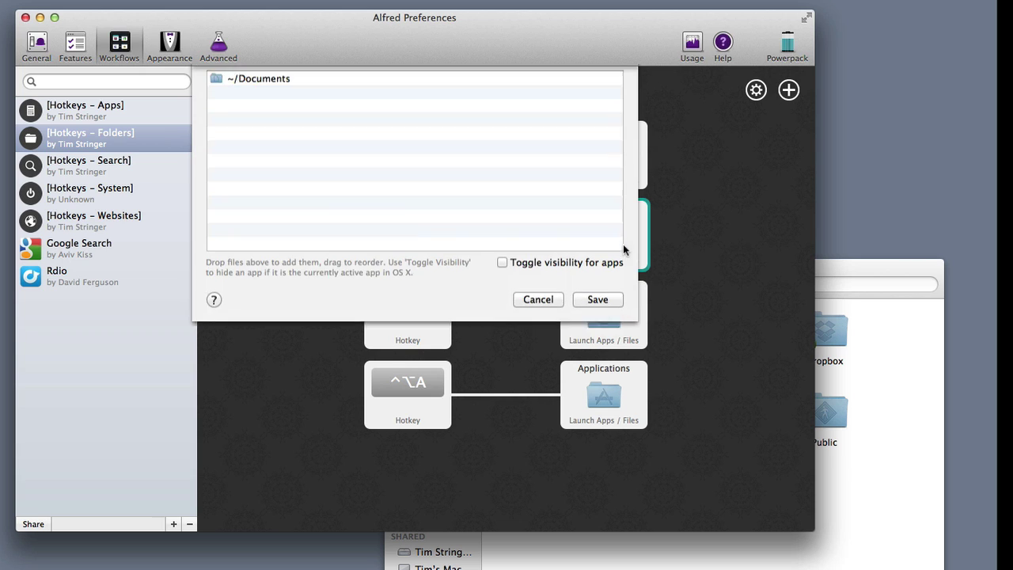
left_click(535, 310)
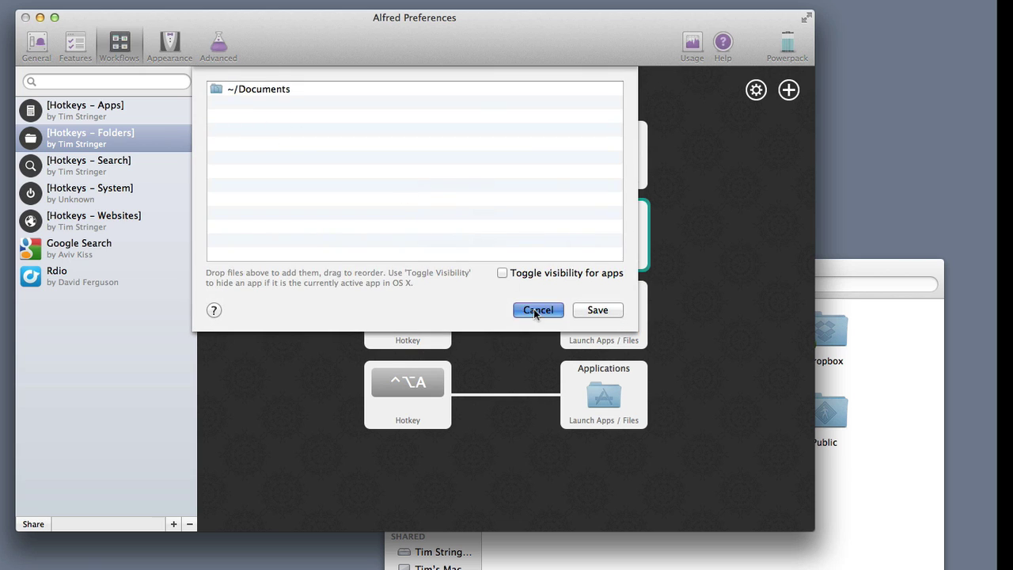
left_click(402, 226)
double_click(403, 226)
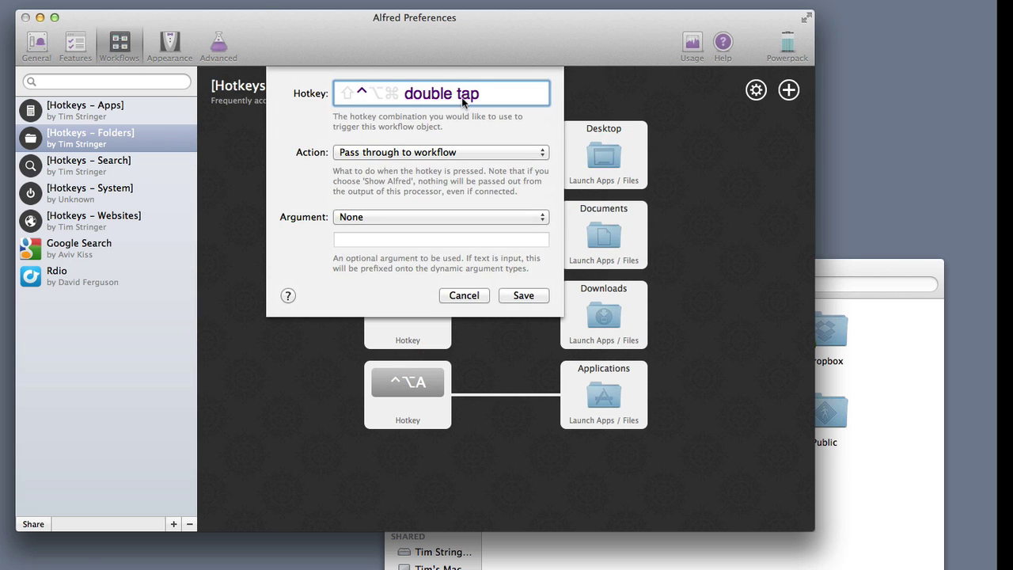
left_click(464, 296)
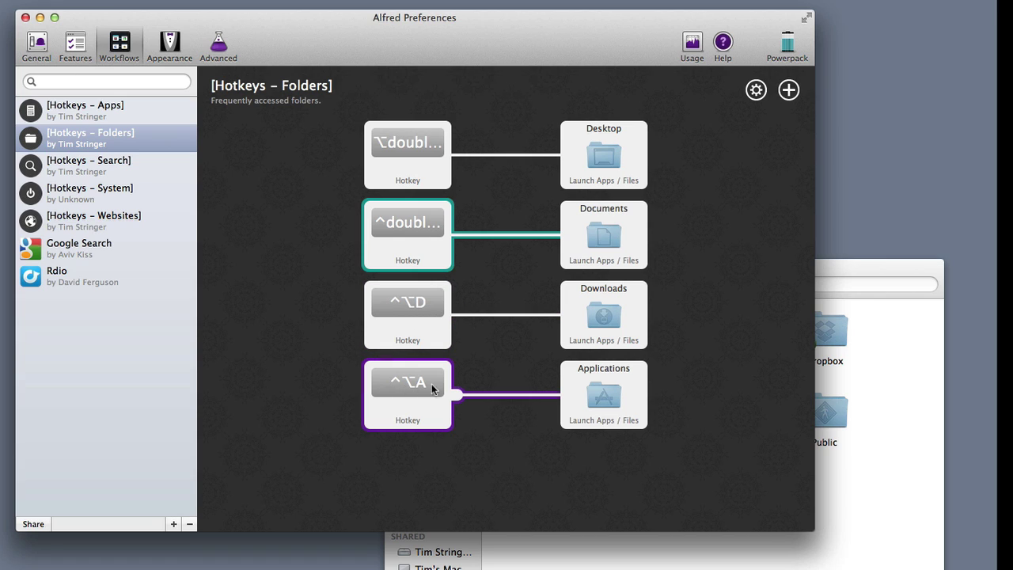
Step: Add a hotkey trigger to the [Hotkeys - Folders] workflow with the combination Control+Option+M and save it
left_click(783, 94)
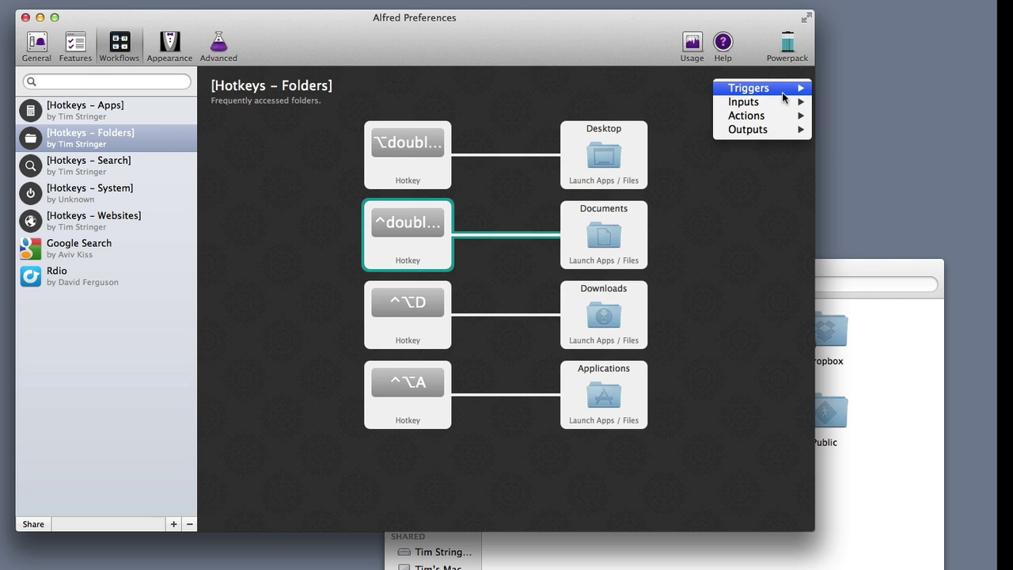
mouse_move(794, 91)
left_click(831, 91)
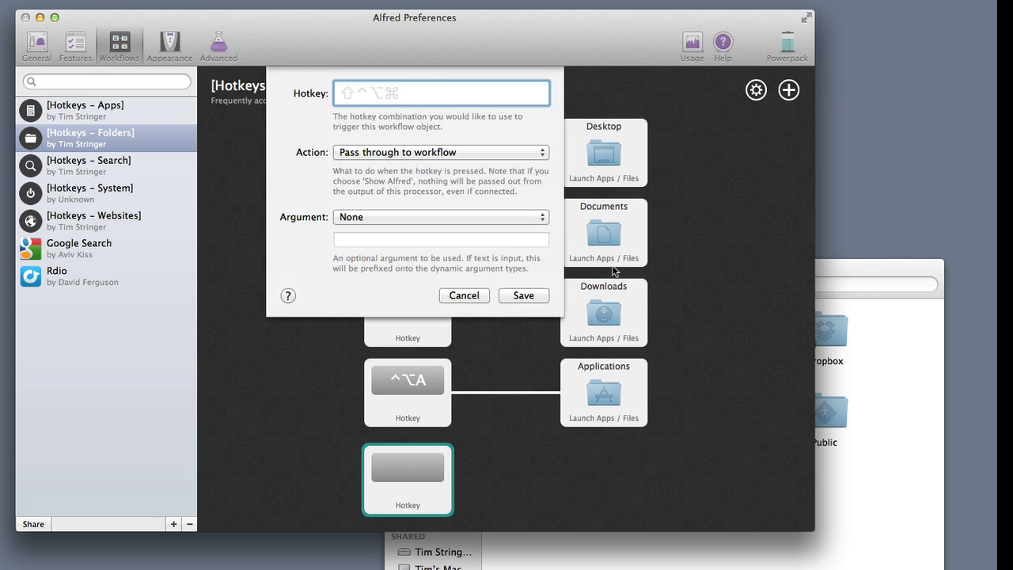
key("ctrl+alt+m")
left_click(532, 299)
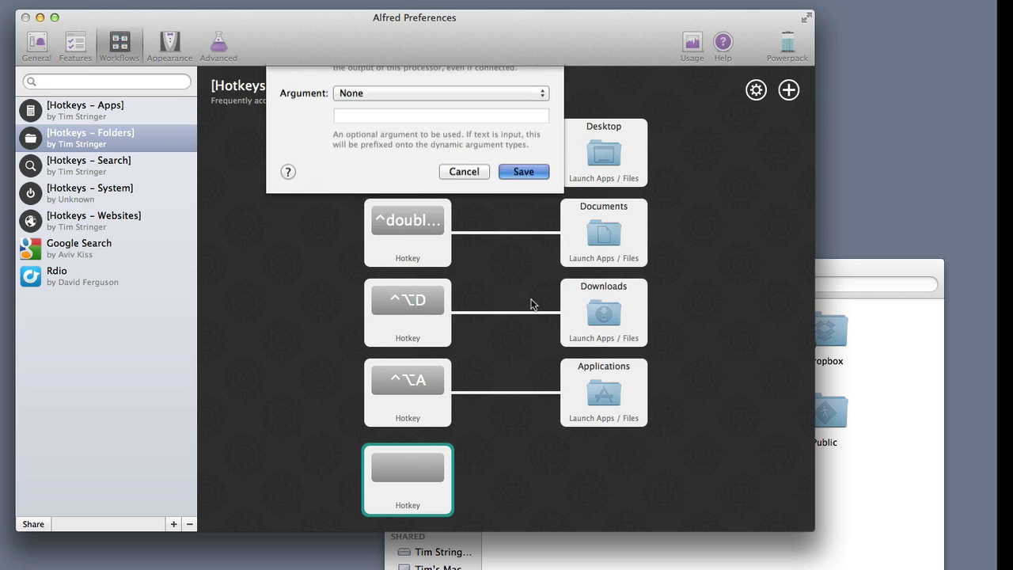
Step: Add a Launch Apps / Files action containing the Movies folder from the home folder and save it
left_click(788, 89)
mouse_move(784, 115)
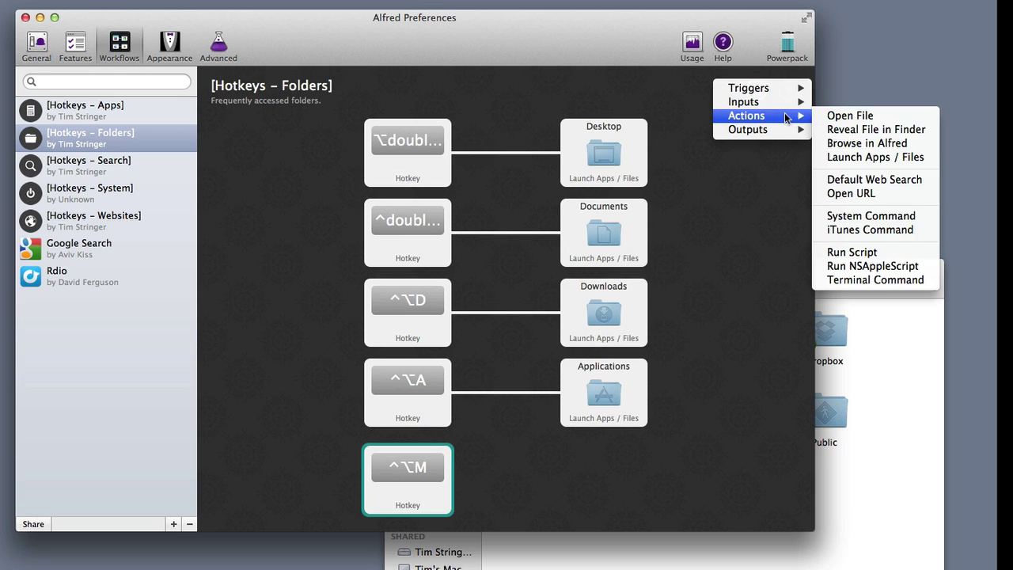
left_click(849, 158)
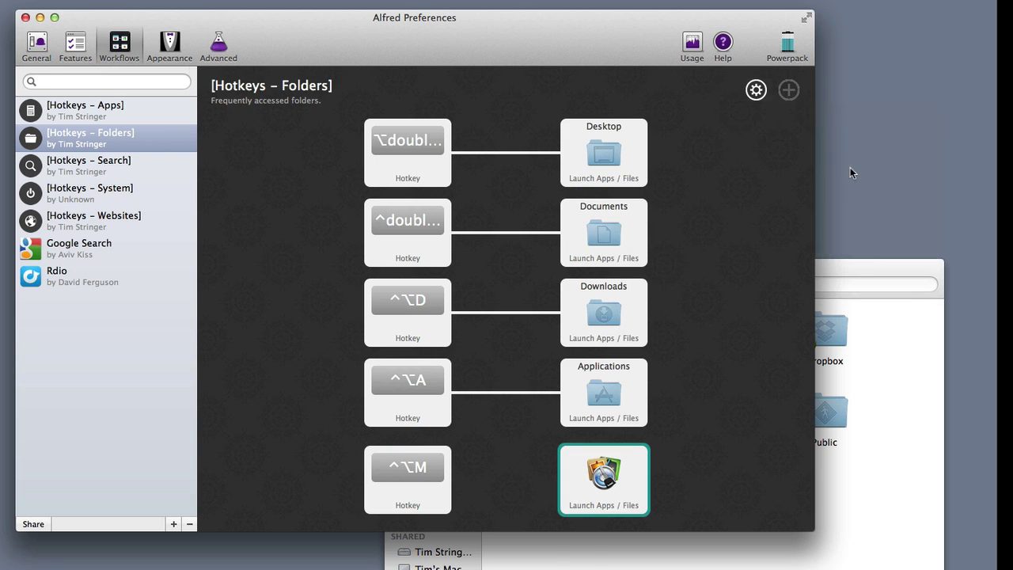
left_click(922, 408)
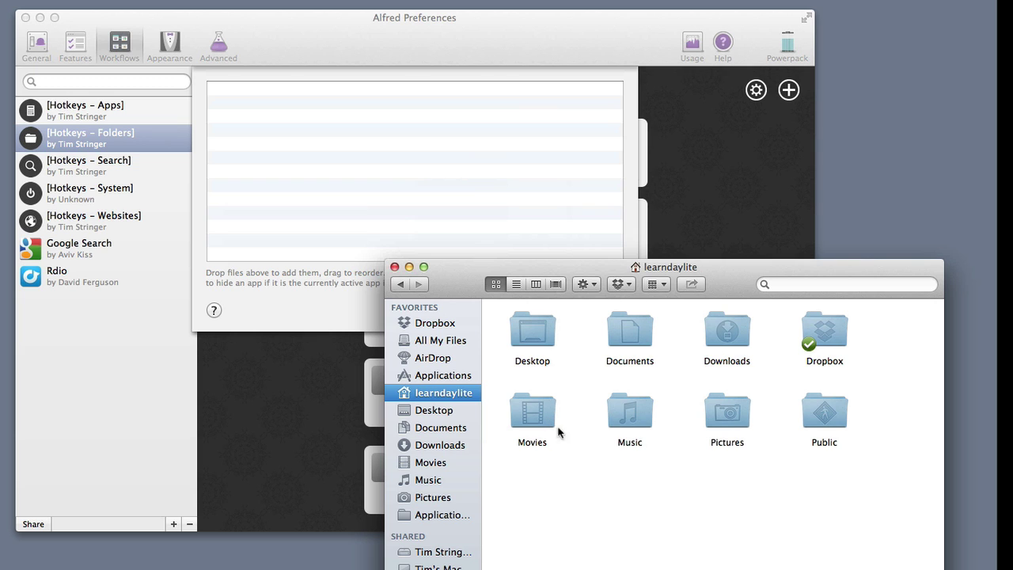
left_click_drag(544, 420, 406, 173)
left_click(309, 294)
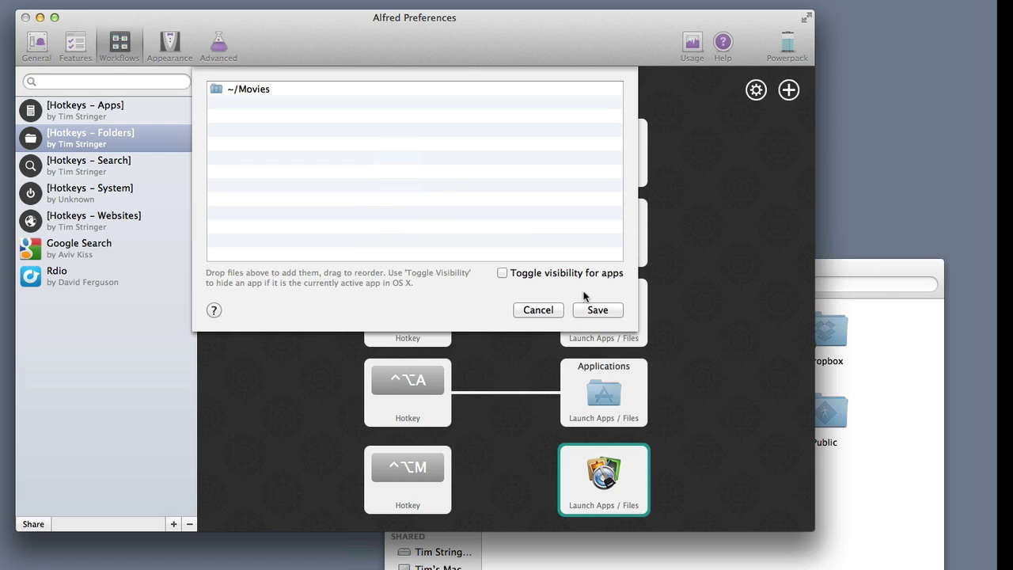
left_click(576, 309)
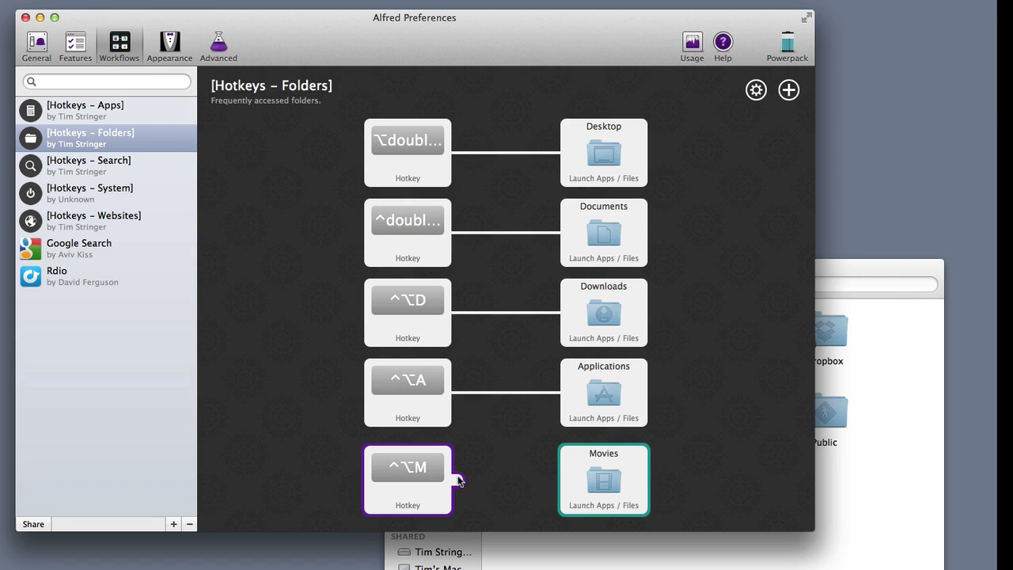
Step: Connect the Control+Option+M hotkey to the Movies action and test the hotkey
left_click_drag(457, 480, 561, 478)
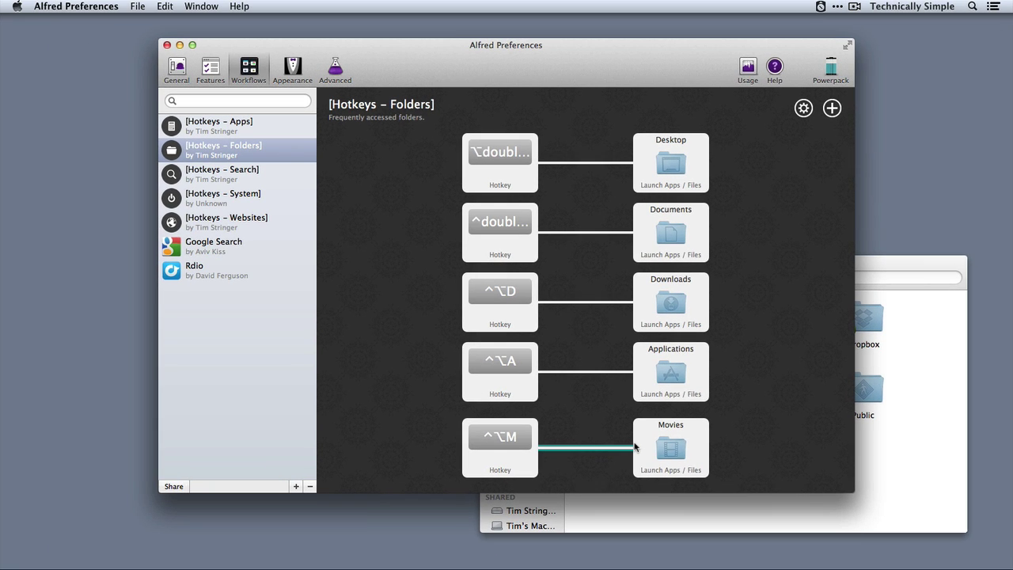
key("ctrl+alt+m")
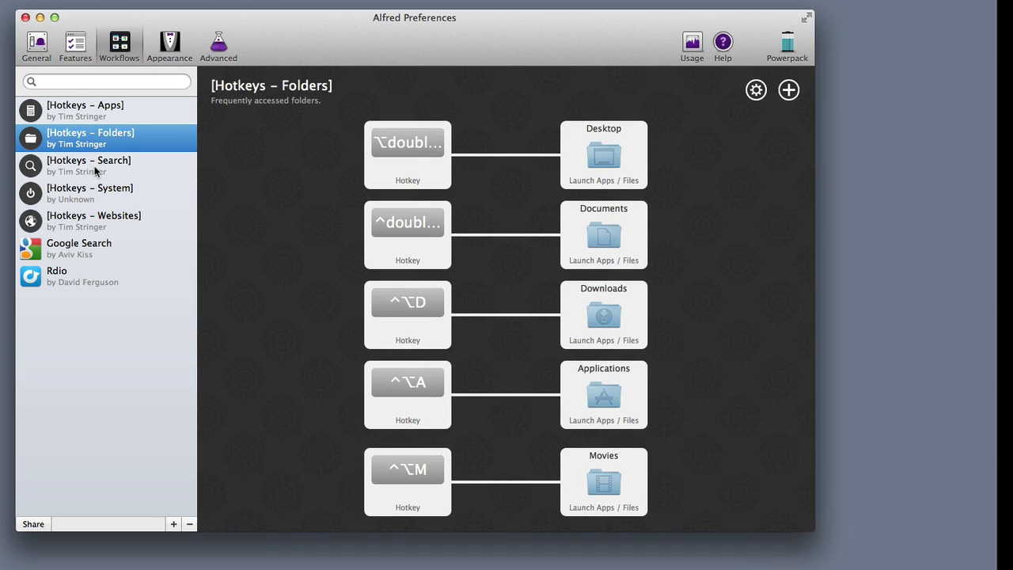
Step: Display the [Hotkeys - Search] workflow and review its hotkeys for the IMDb, Google and Wikipedia searches
left_click(228, 178)
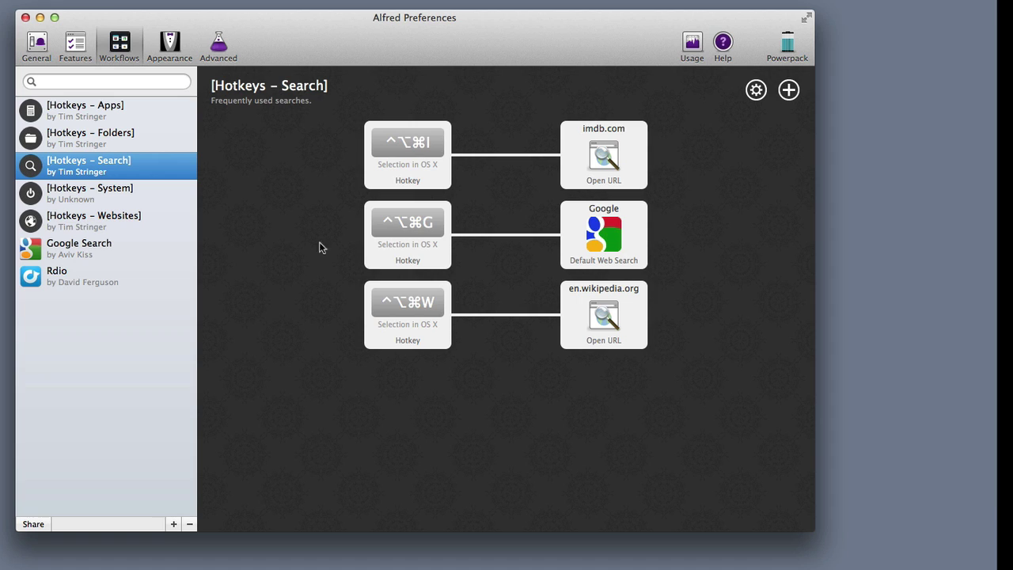
left_click(377, 164)
left_click(603, 159)
left_click(392, 168)
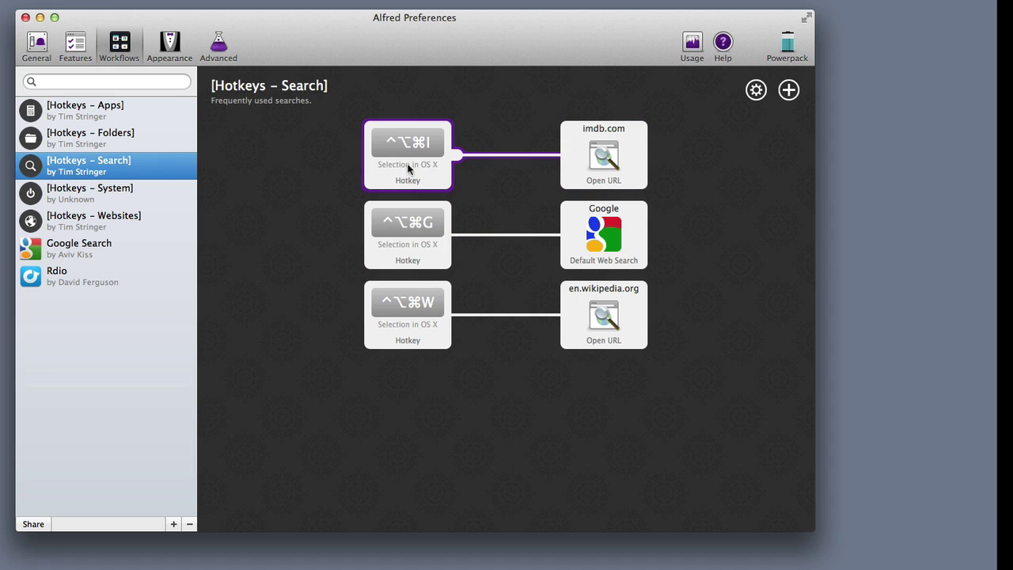
left_click(412, 224)
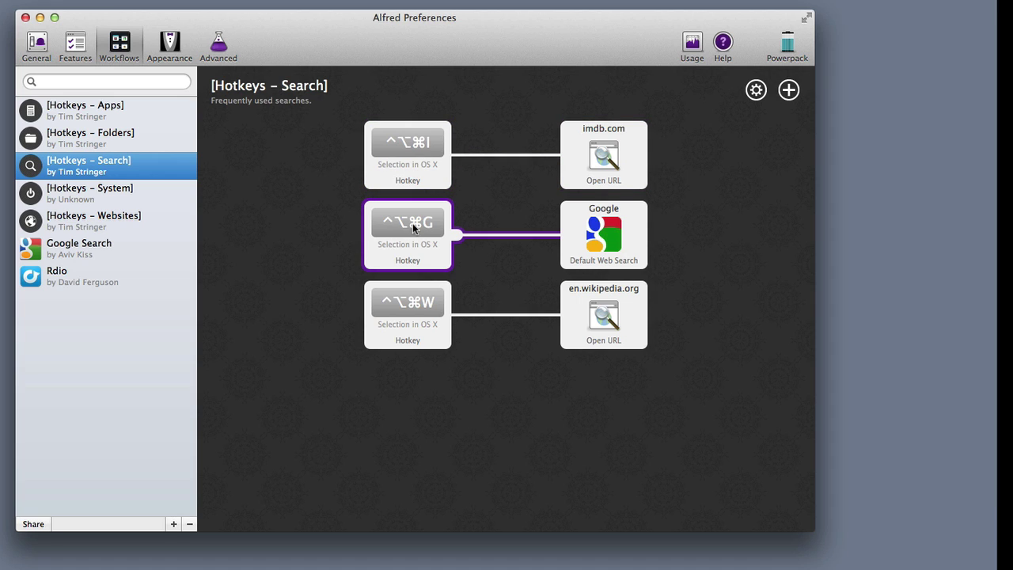
left_click(425, 307)
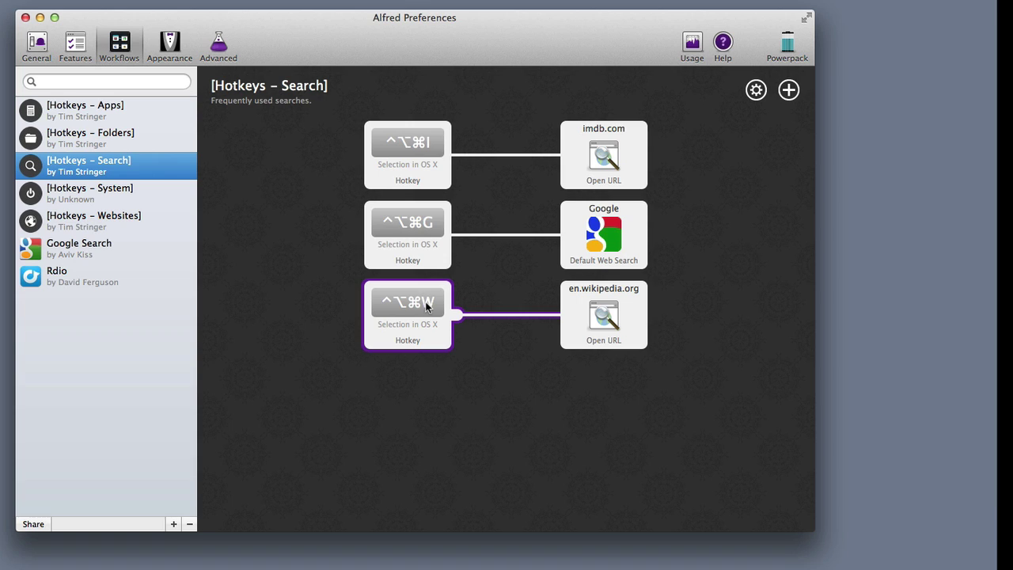
left_click(735, 200)
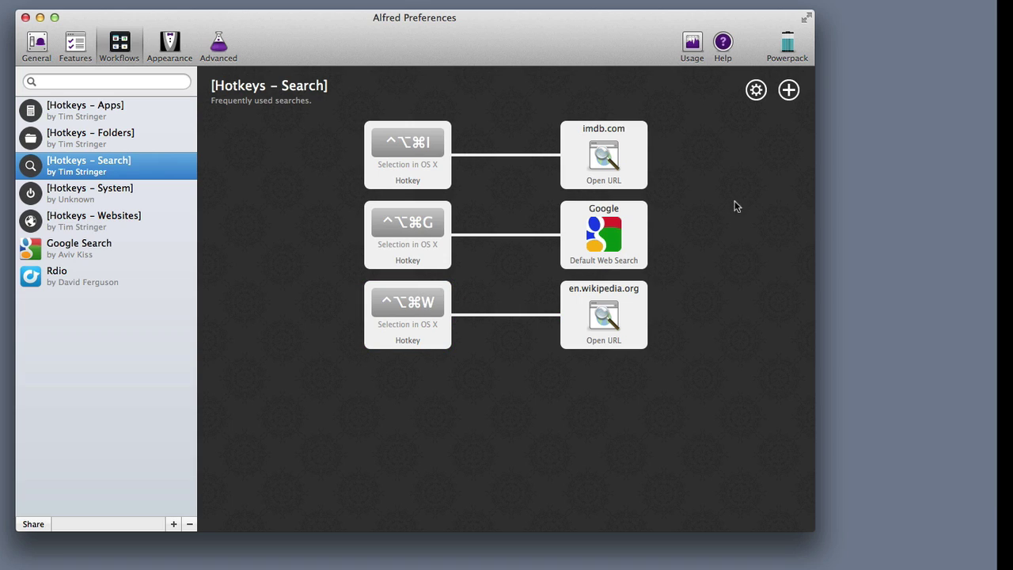
Step: Add a hotkey trigger to the [Hotkeys - Search] workflow with Control+Option+Command+M and the argument Selection in OS X, and save it
left_click(787, 90)
mouse_move(788, 89)
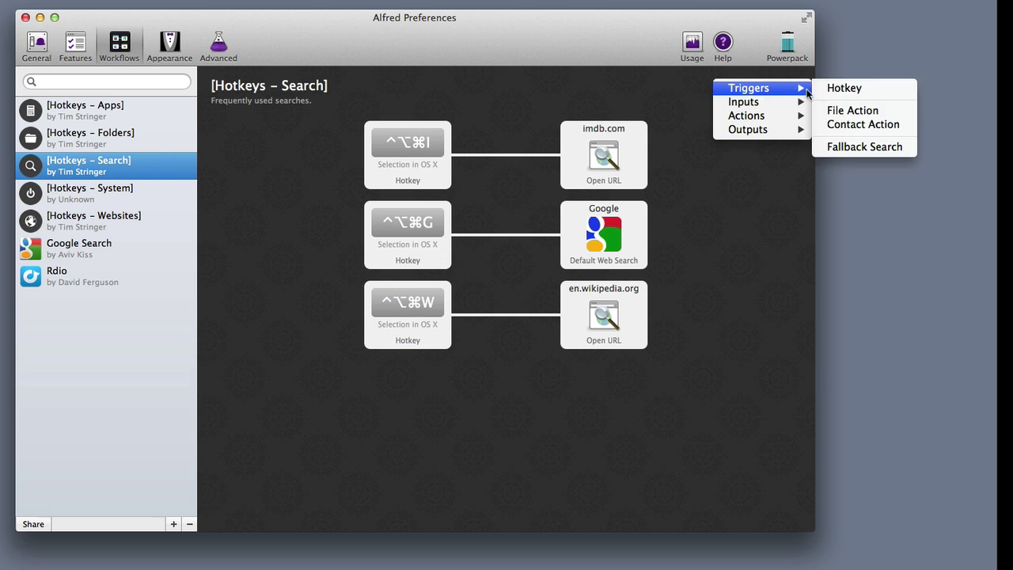
left_click(844, 87)
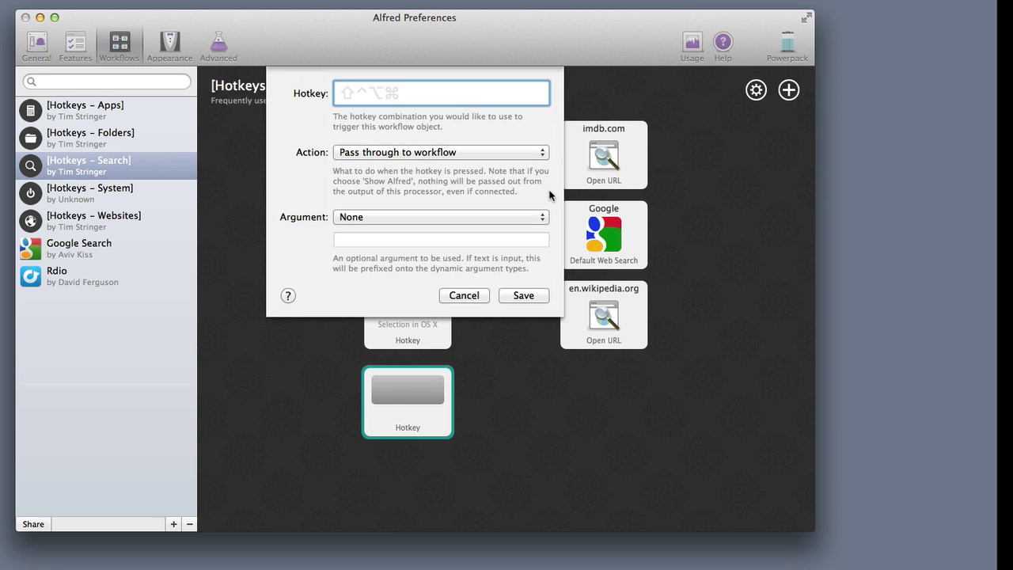
key("ctrl+alt+super+m")
left_click(346, 217)
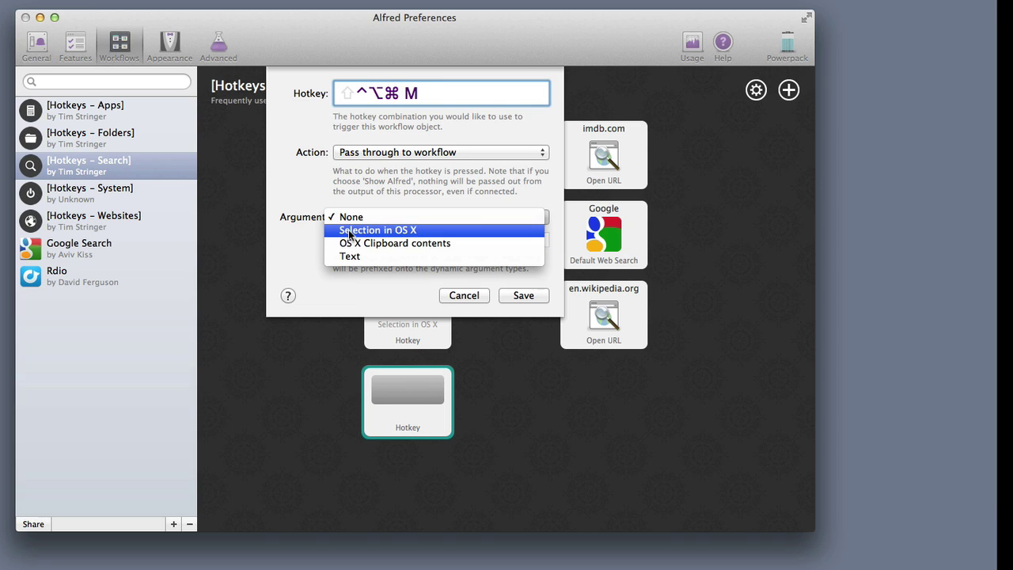
left_click(349, 231)
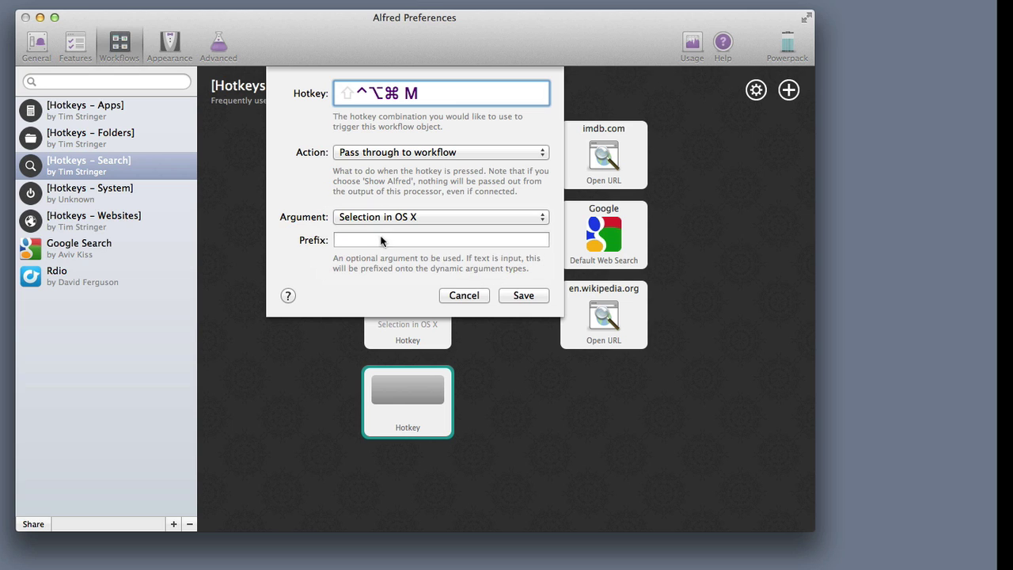
left_click(542, 297)
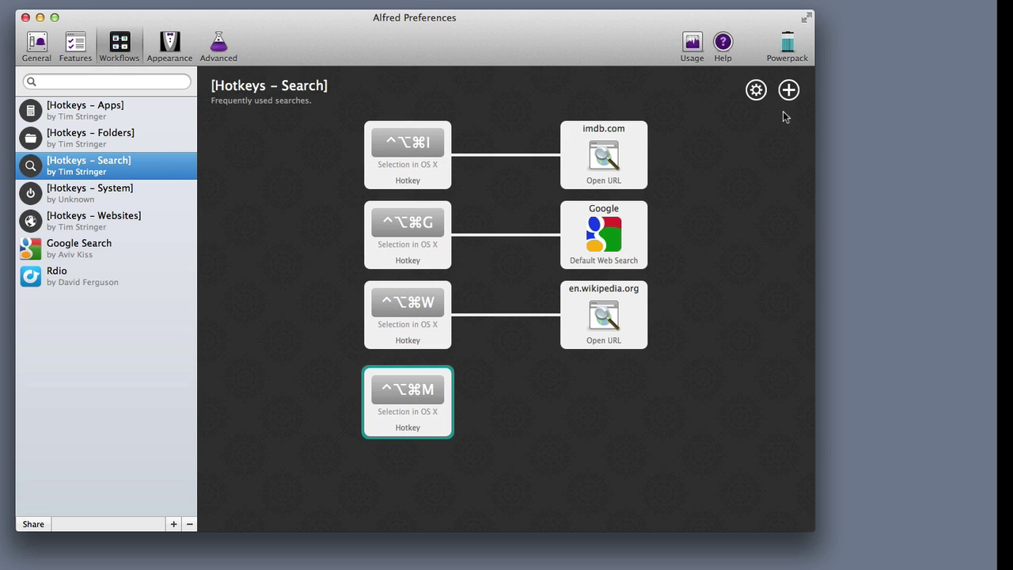
Step: Add a Default Web Search action set to Google Maps and connect the Control+Option+Command+M hotkey to it
left_click(787, 97)
mouse_move(788, 116)
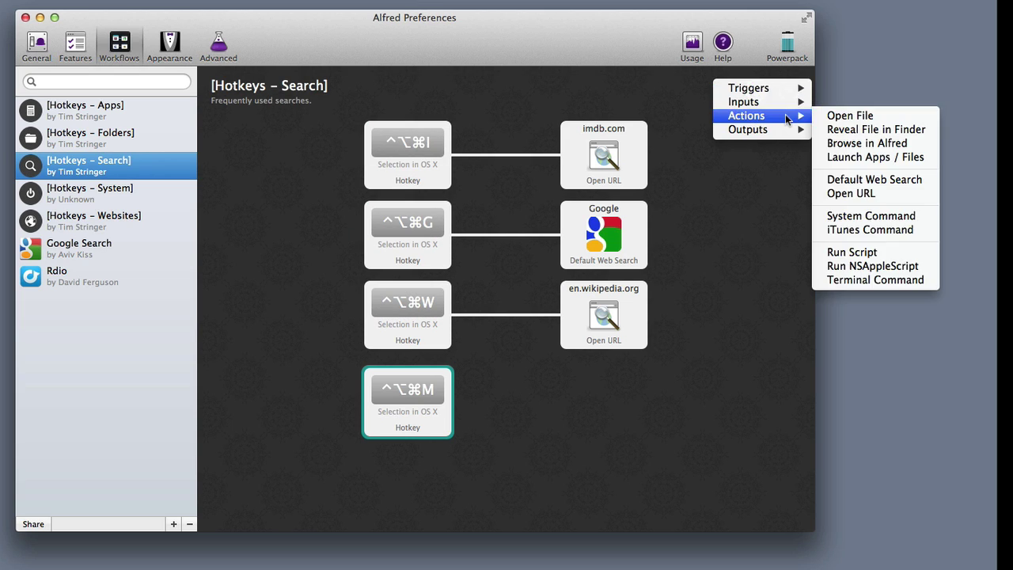
left_click(864, 178)
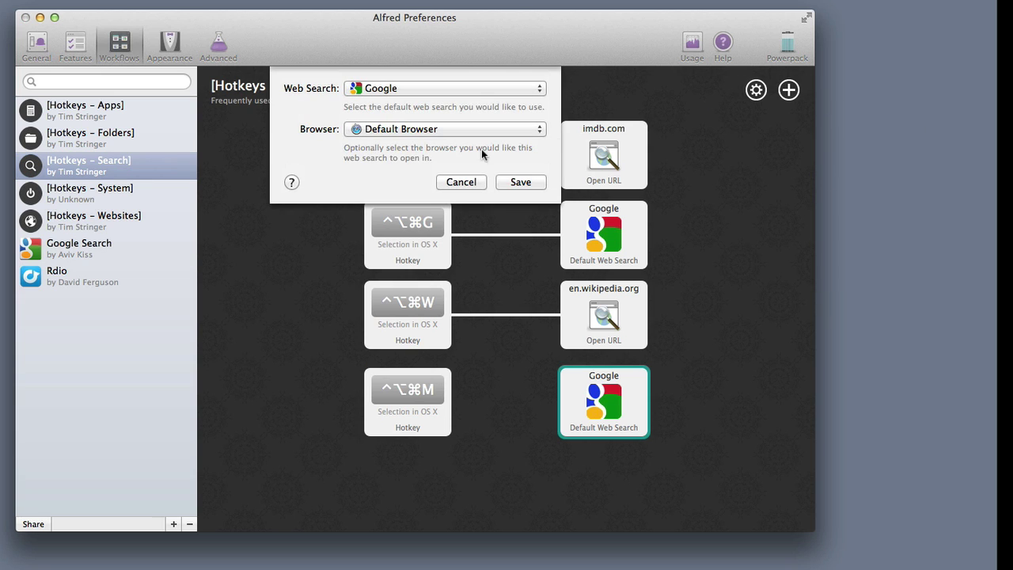
left_click(442, 91)
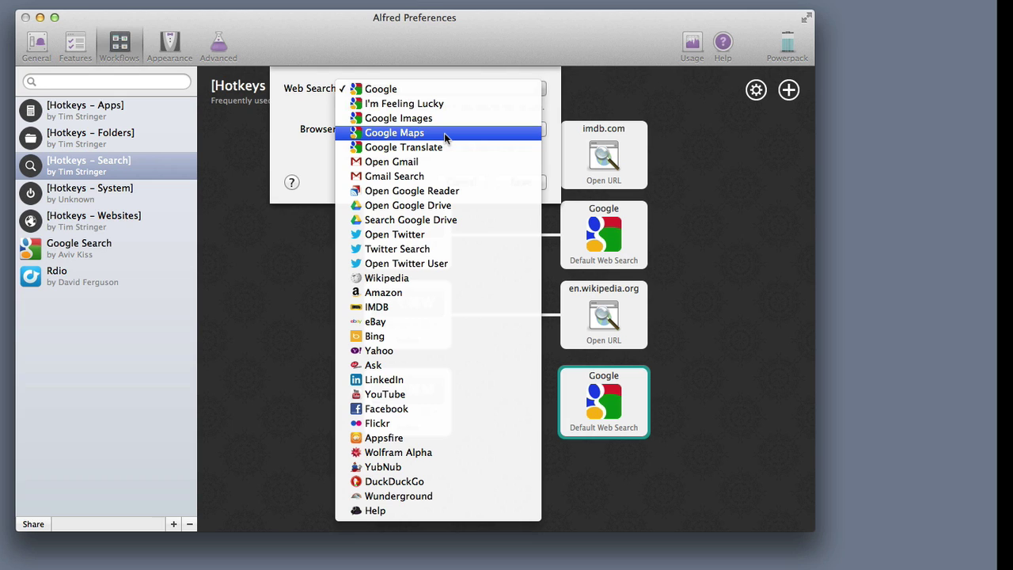
left_click(444, 133)
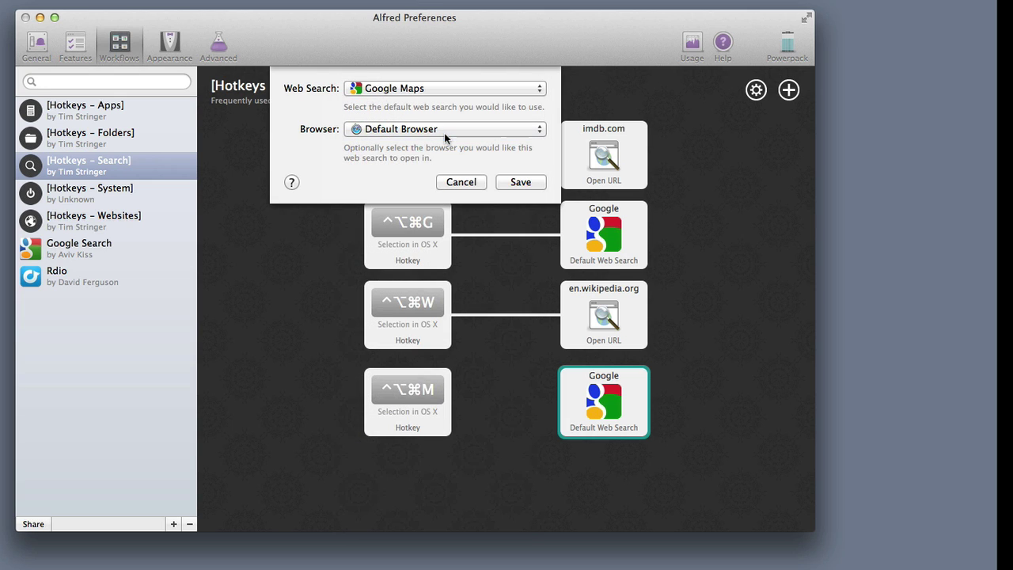
left_click(521, 183)
mouse_move(437, 428)
left_click_drag(455, 401, 556, 403)
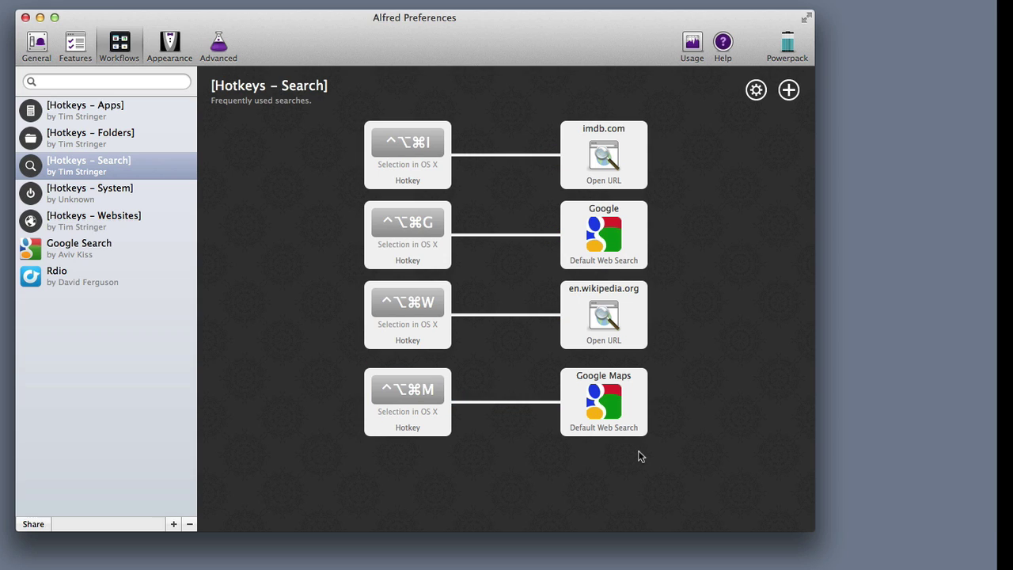
Step: Switch to Safari, select the mailing address on the City of Vancouver contact page, and test the Google Maps hotkey on it
key("ctrl+shift+super+s")
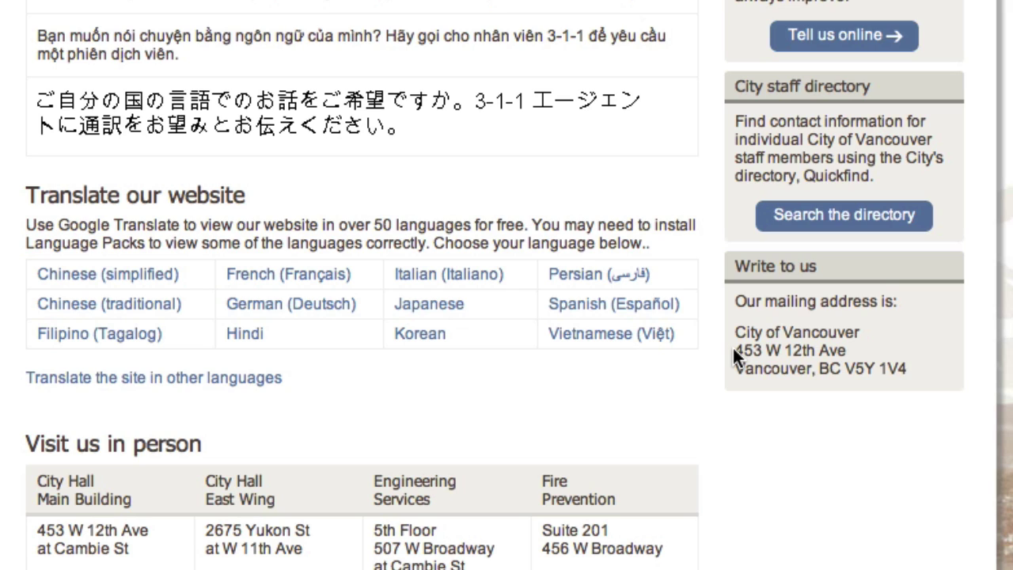
left_click_drag(734, 350, 905, 370)
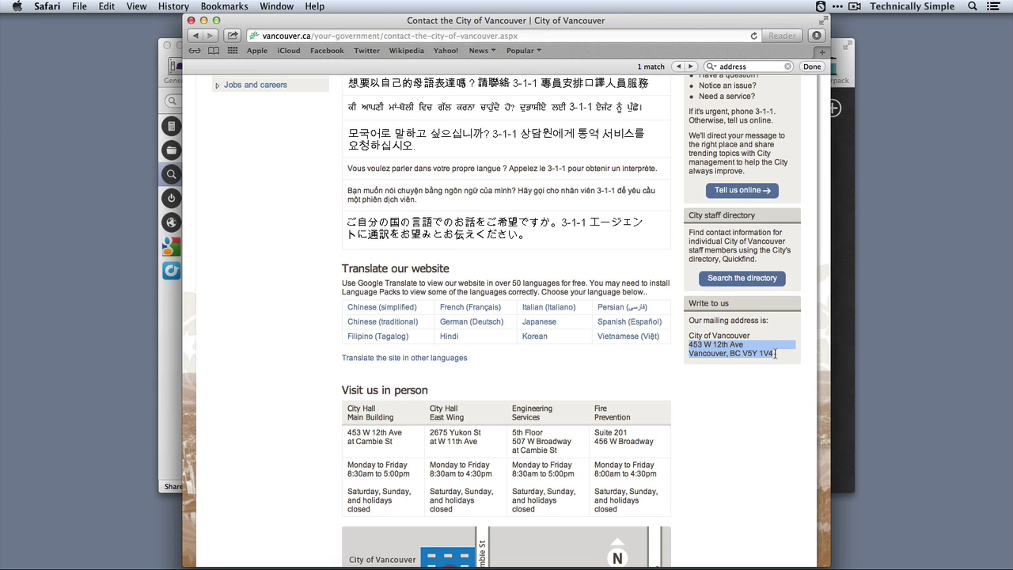
key("alt+ctrl+super")
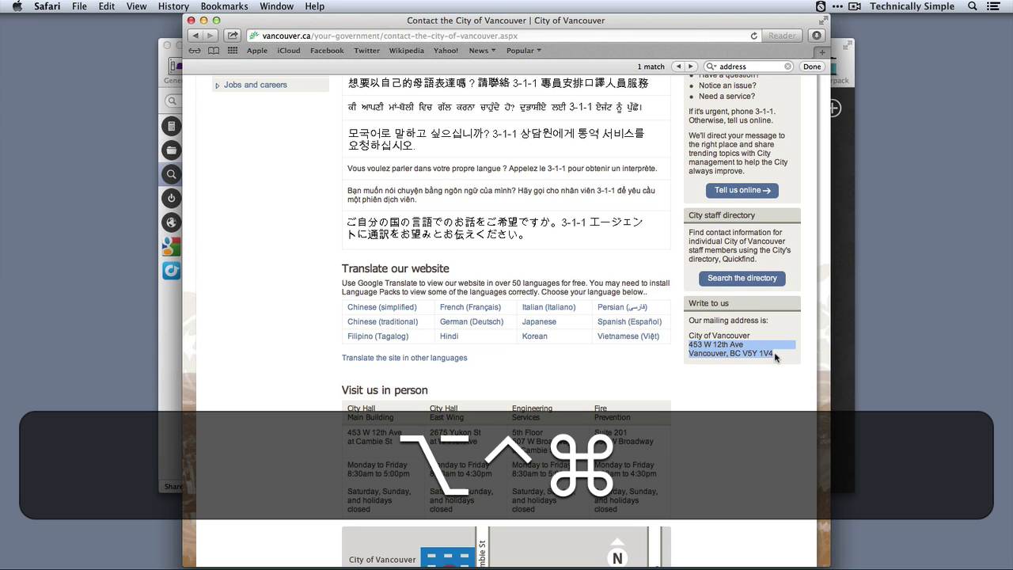
key("alt+ctrl+super+m")
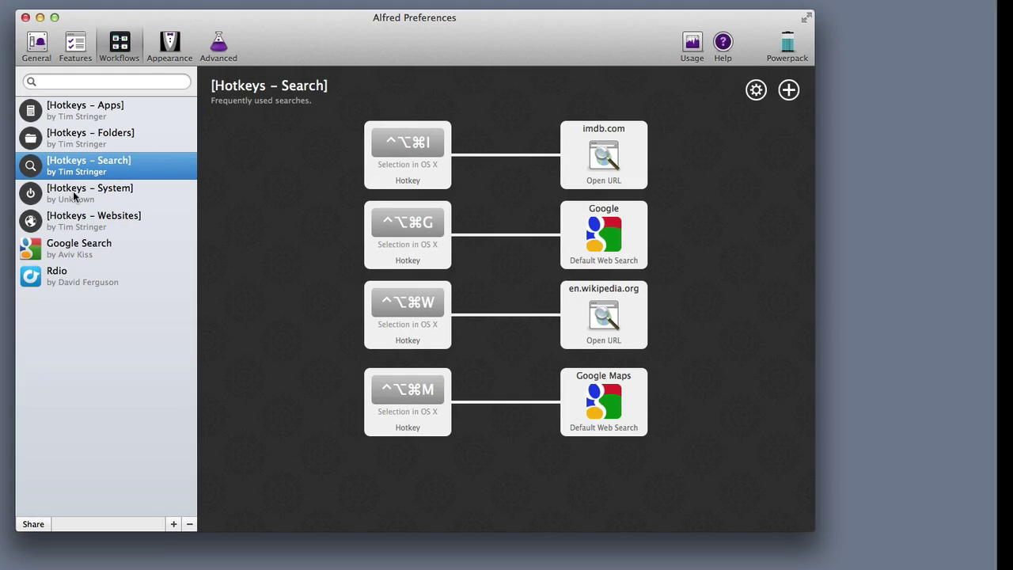
Step: Display the [Hotkeys - System] workflow in Alfred Preferences and review its hotkeys for the Empty Trash and Lock commands
left_click(74, 196)
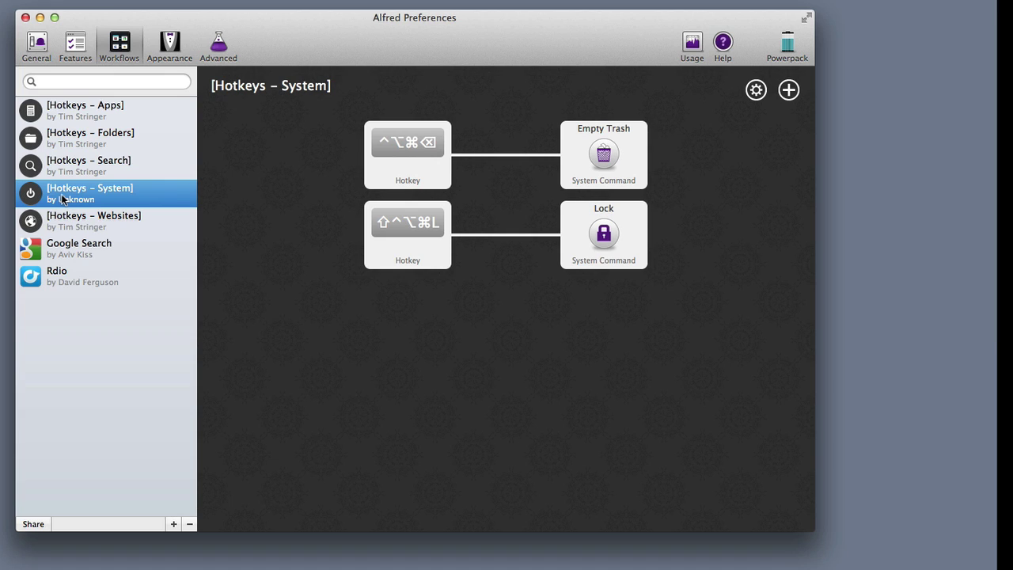
left_click(382, 196)
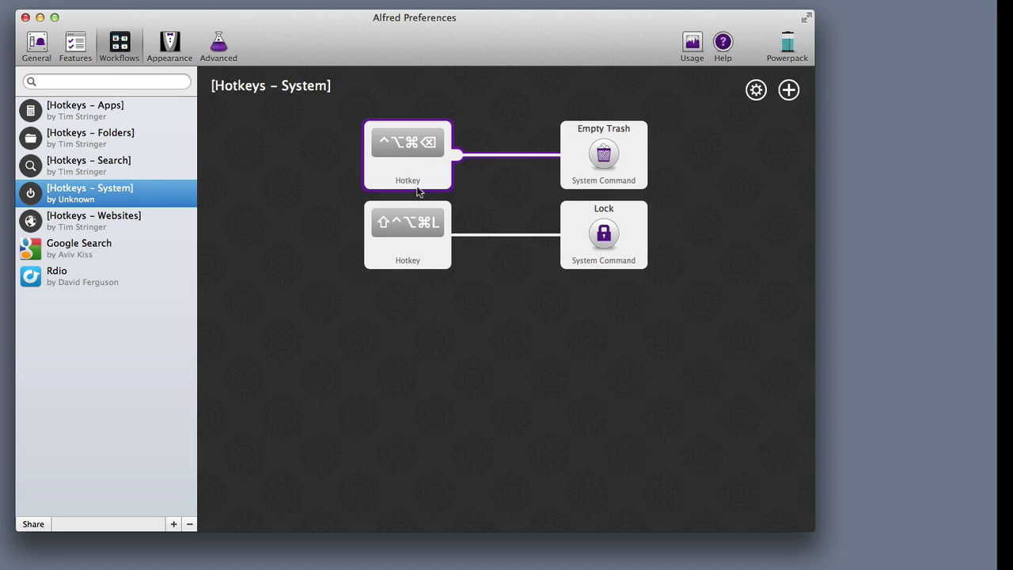
left_click(602, 176)
left_click(400, 176)
left_click(586, 165)
left_click(383, 266)
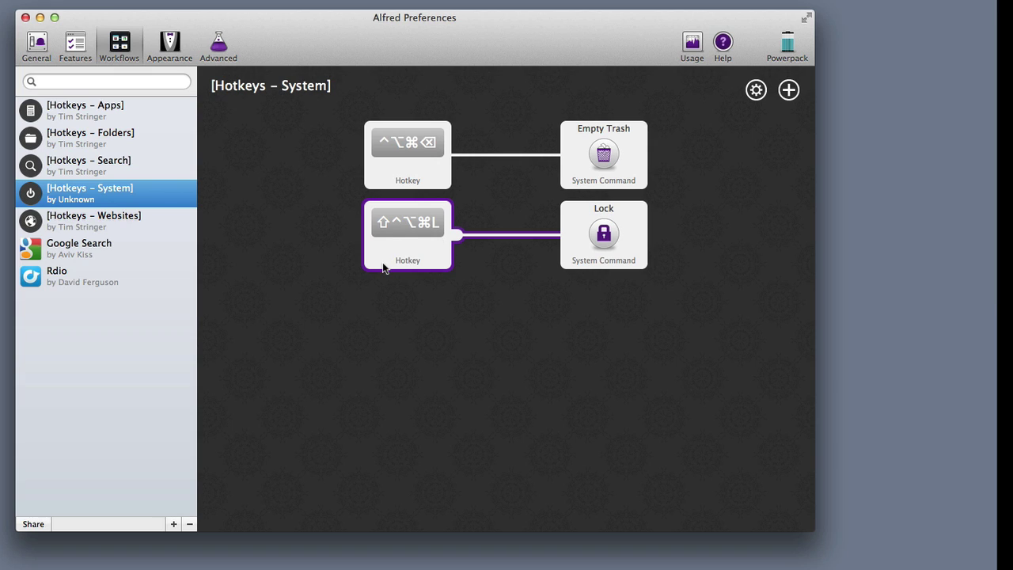
left_click(590, 239)
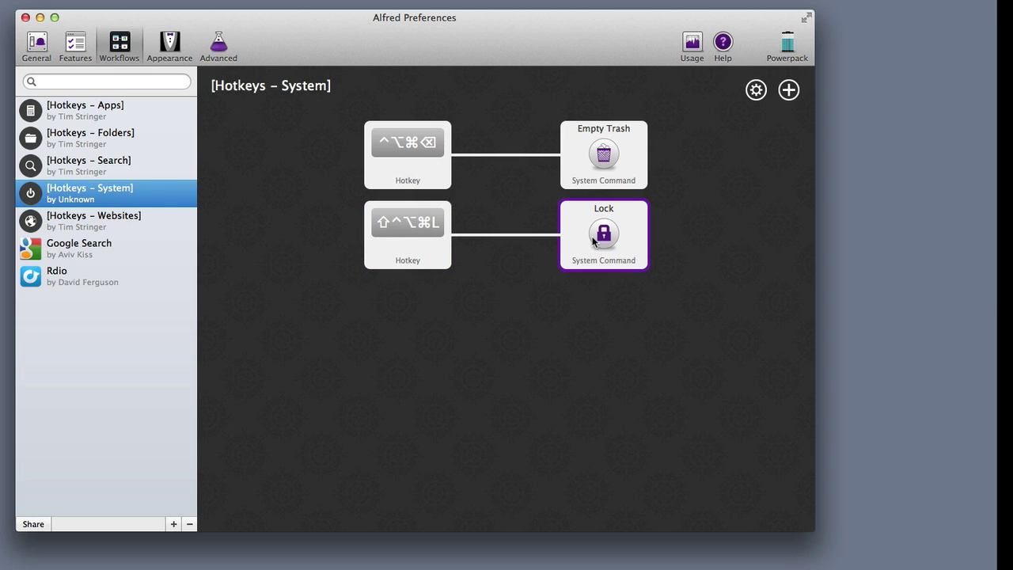
left_click(728, 235)
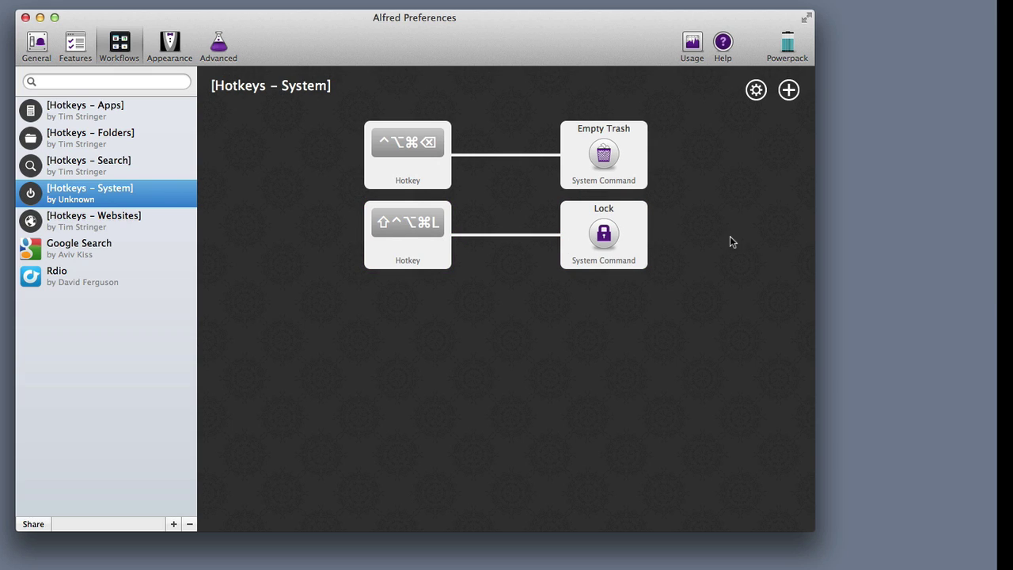
Step: Add a hotkey trigger to the [Hotkeys - System] workflow with the combination Control+Option+Command+Minus and save it
left_click(790, 91)
mouse_move(795, 96)
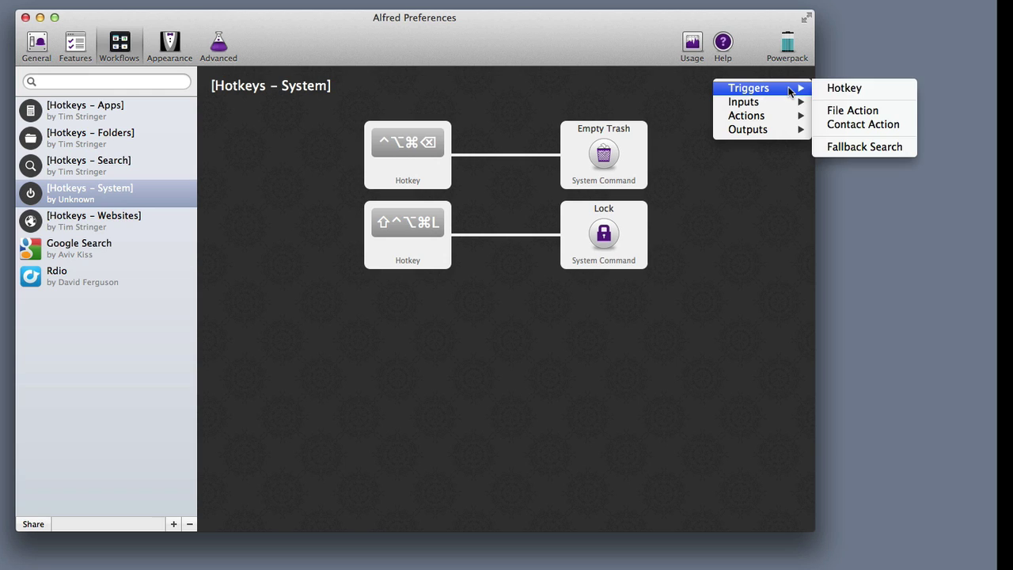
left_click(842, 89)
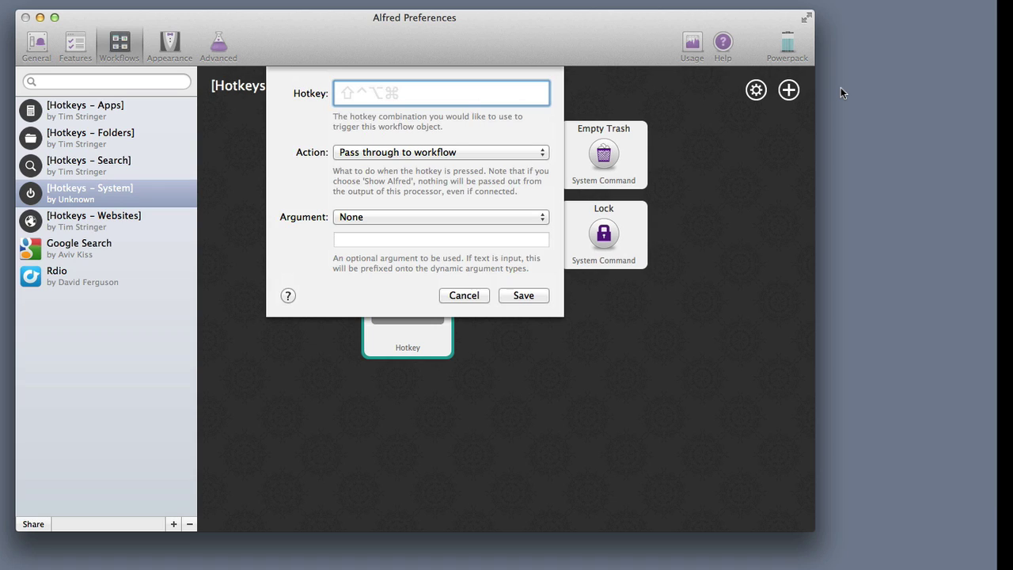
key("ctrl+alt+super+minus")
left_click(519, 296)
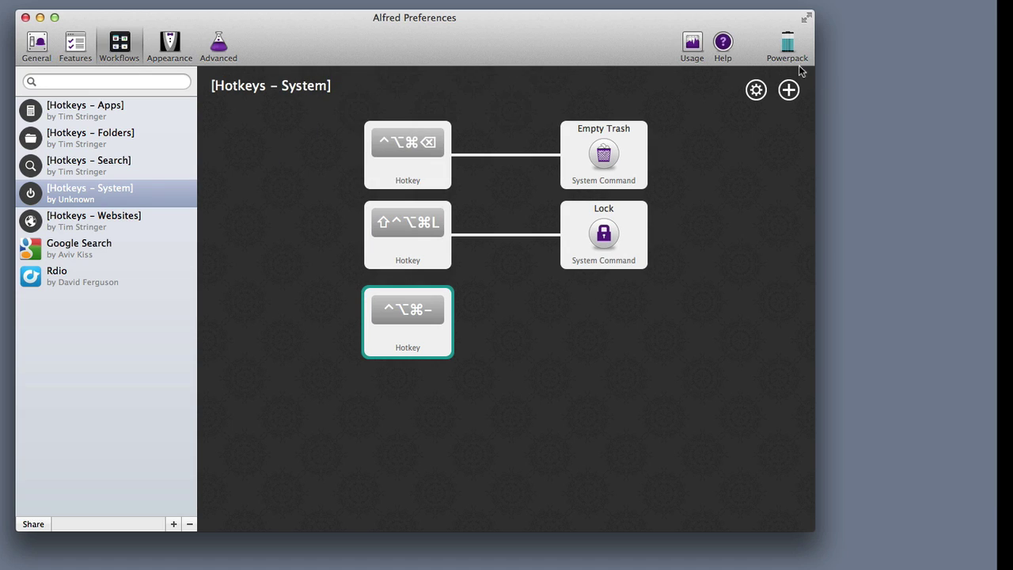
Step: Add a System Command action set to Sleep and connect the Control+Option+Command+Minus hotkey to it
left_click(789, 90)
mouse_move(787, 118)
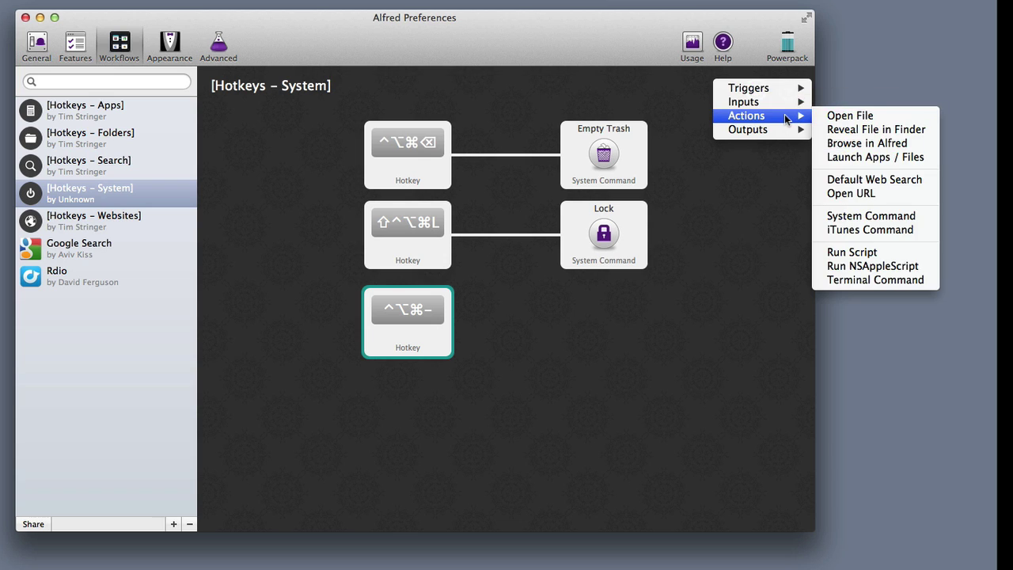
left_click(894, 221)
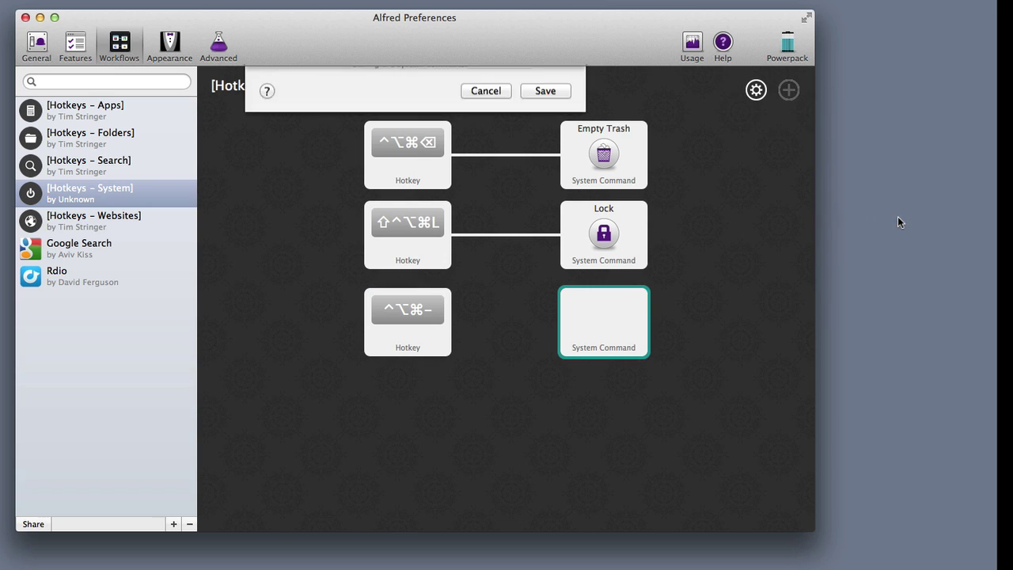
left_click(419, 90)
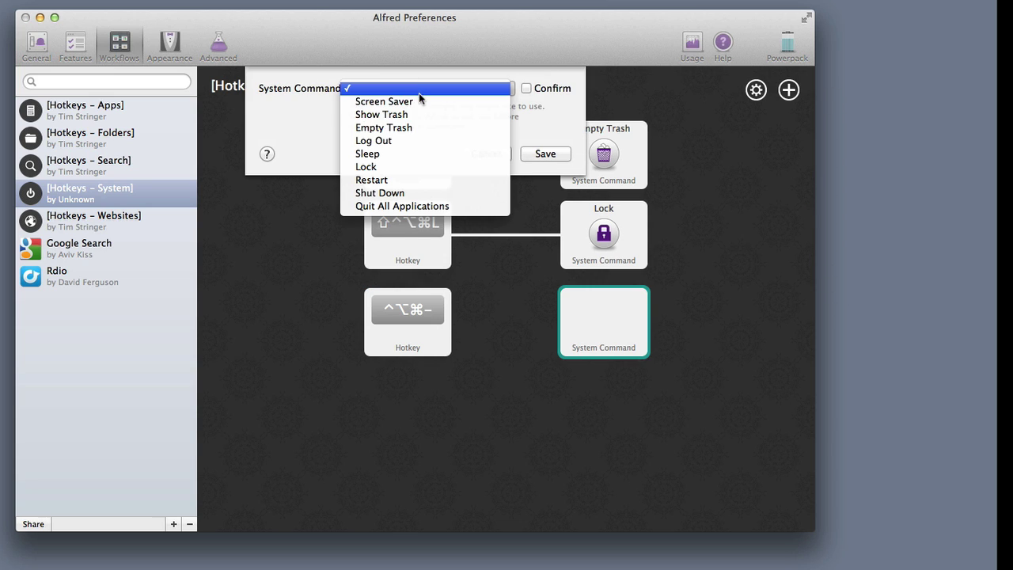
left_click(440, 155)
left_click(566, 156)
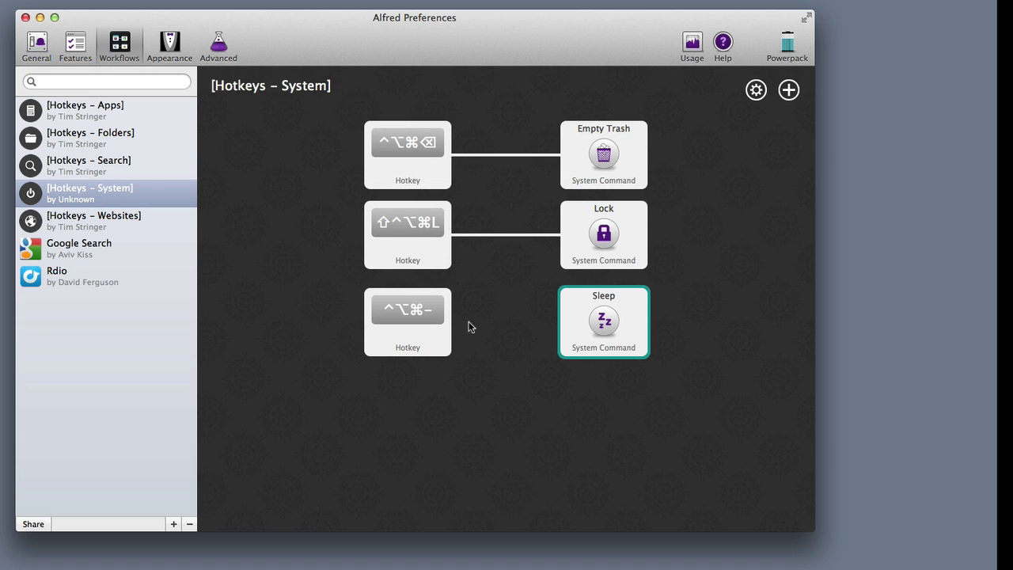
mouse_move(454, 325)
left_click_drag(456, 322, 558, 323)
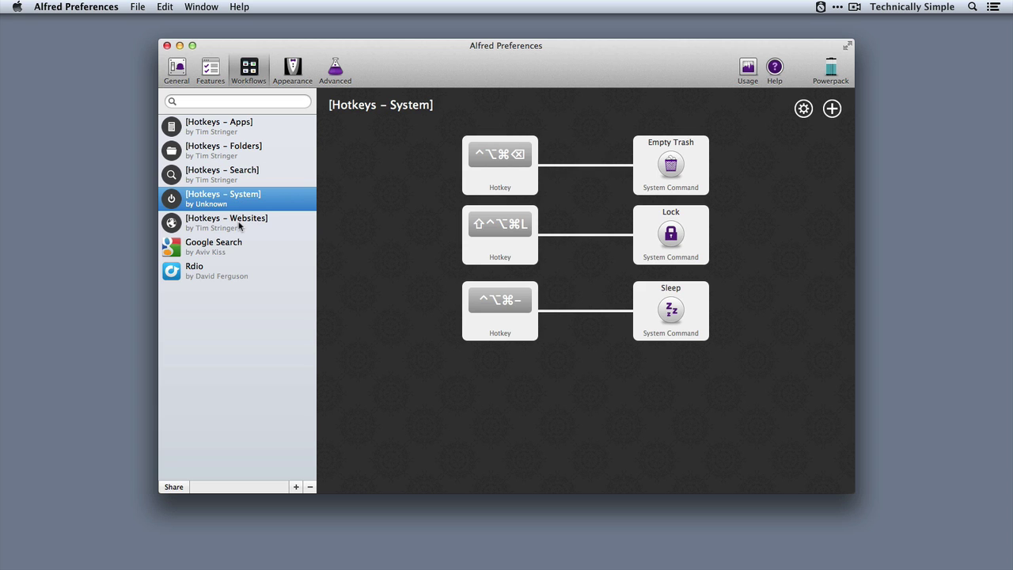
Step: Display the [Hotkeys - Websites] workflow and review its website hotkeys and their Open URL actions
left_click(240, 226)
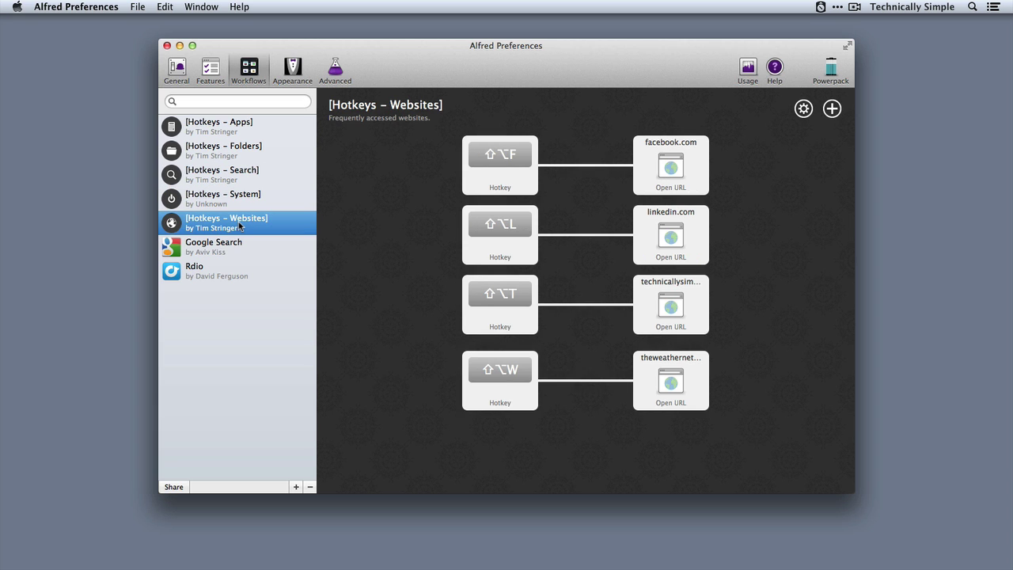
left_click(510, 360)
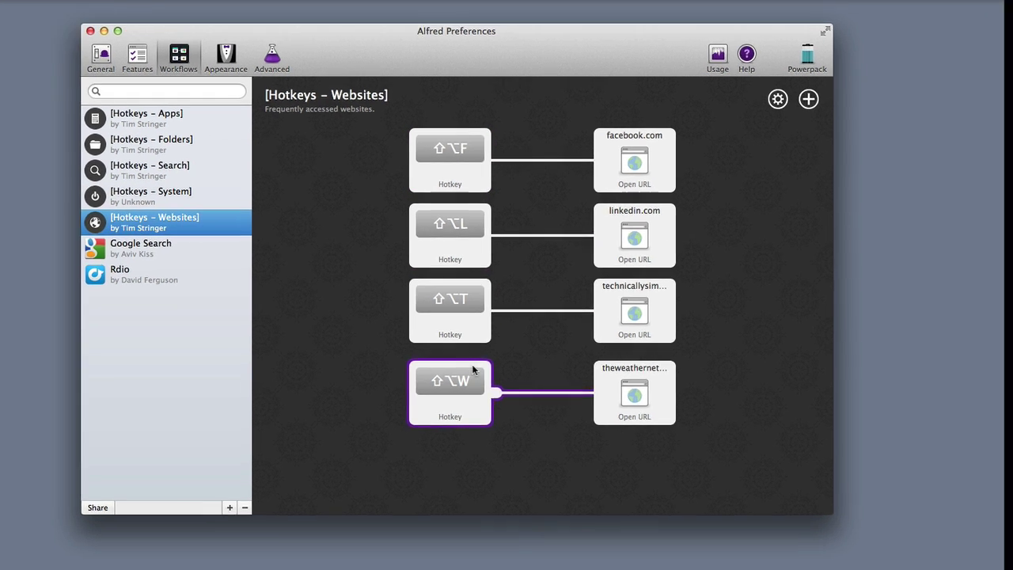
left_click(507, 222)
left_click(501, 172)
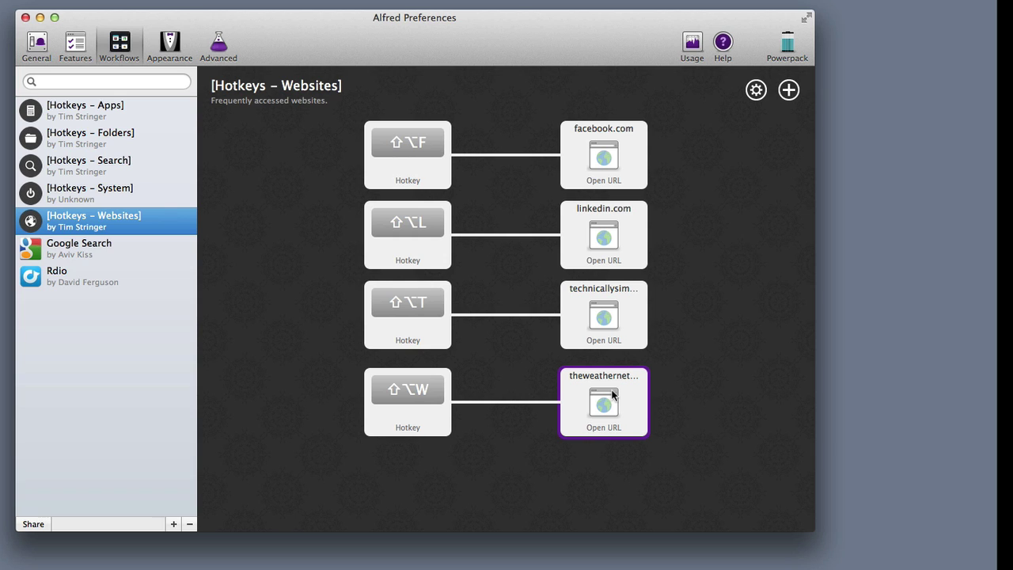
left_click(715, 157)
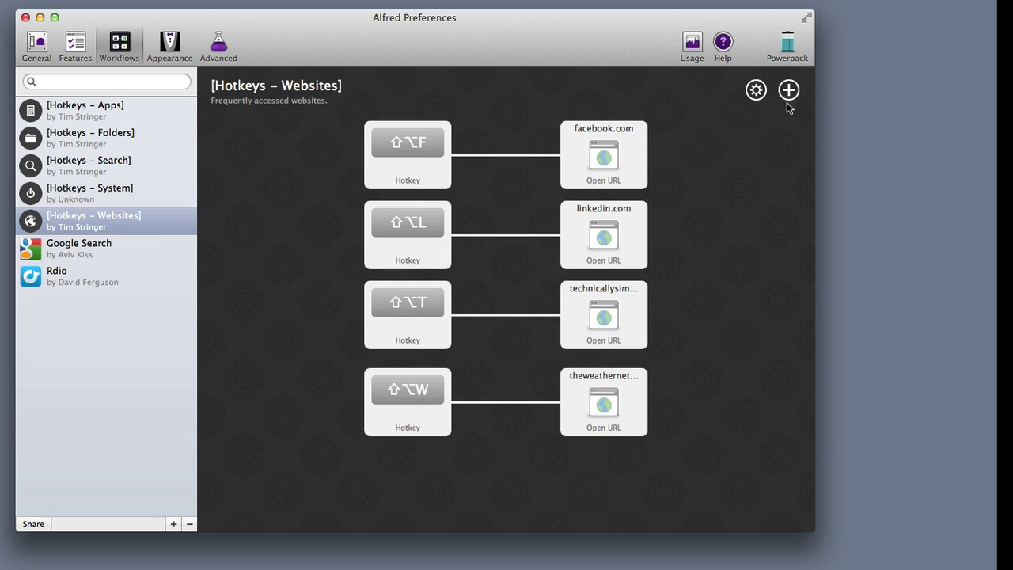
Step: Add a hotkey trigger to the [Hotkeys - Websites] workflow with the combination Shift+Option+R and save it
left_click(788, 90)
mouse_move(784, 88)
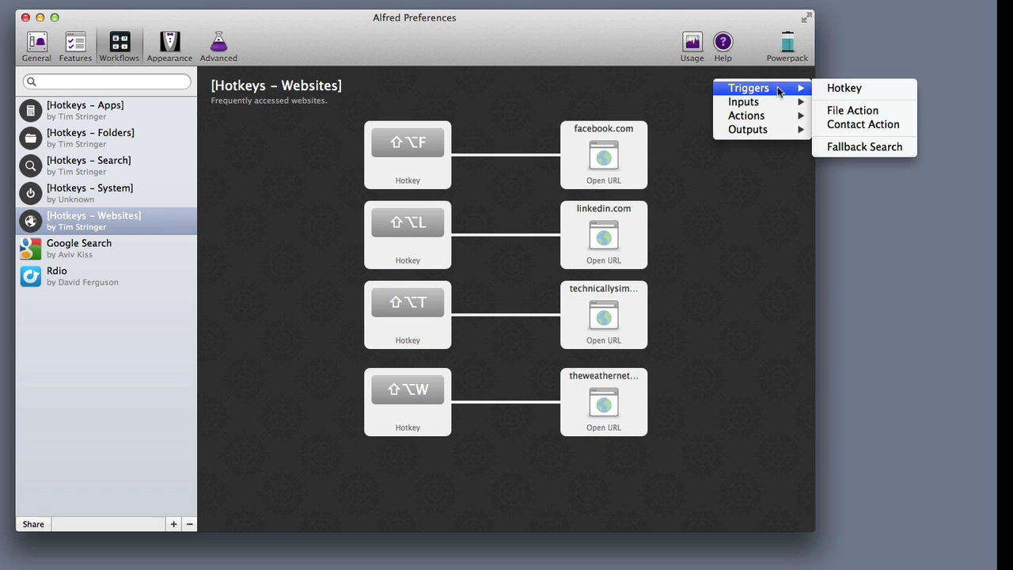
left_click(836, 83)
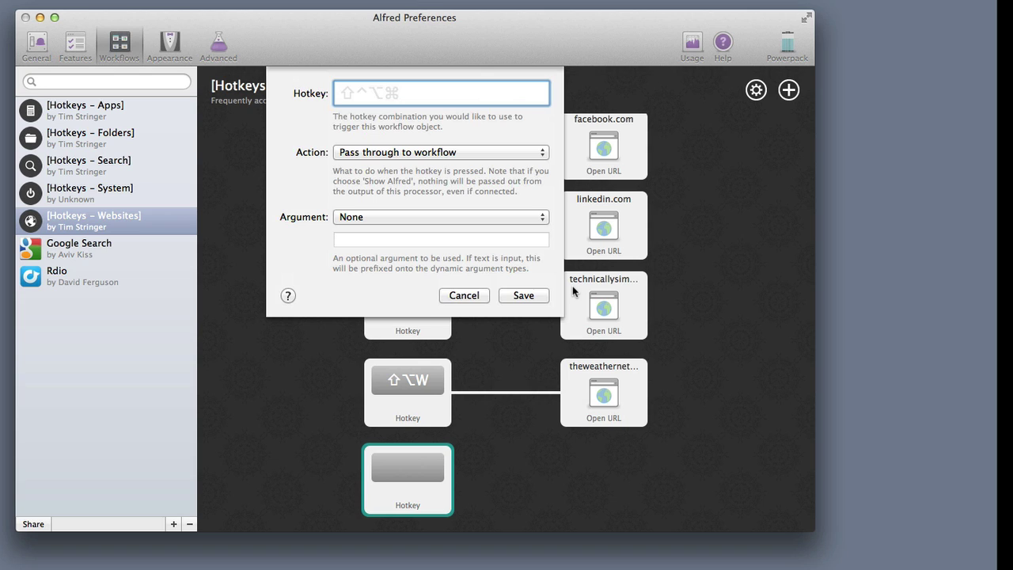
key("alt+shift+r")
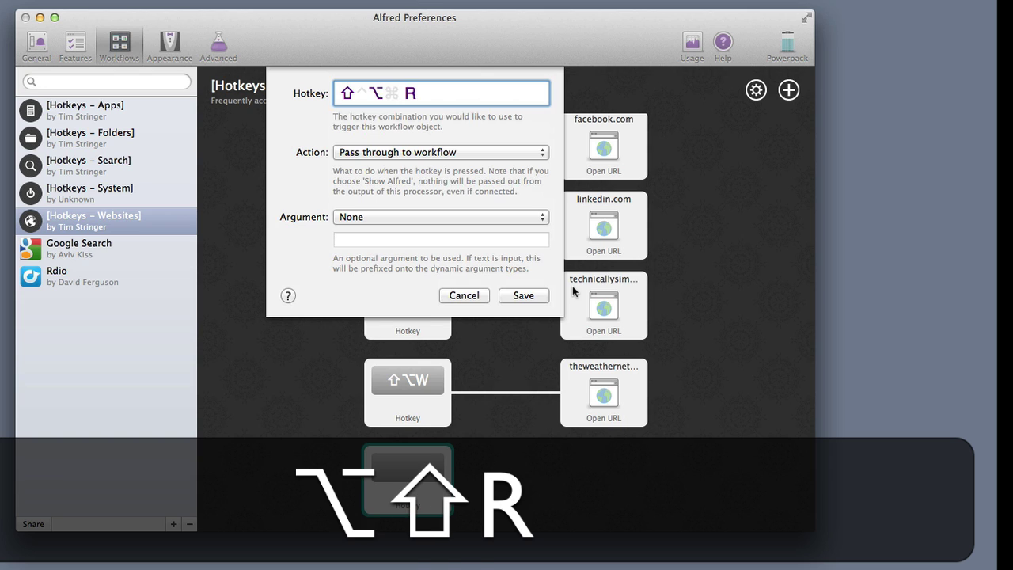
left_click(532, 296)
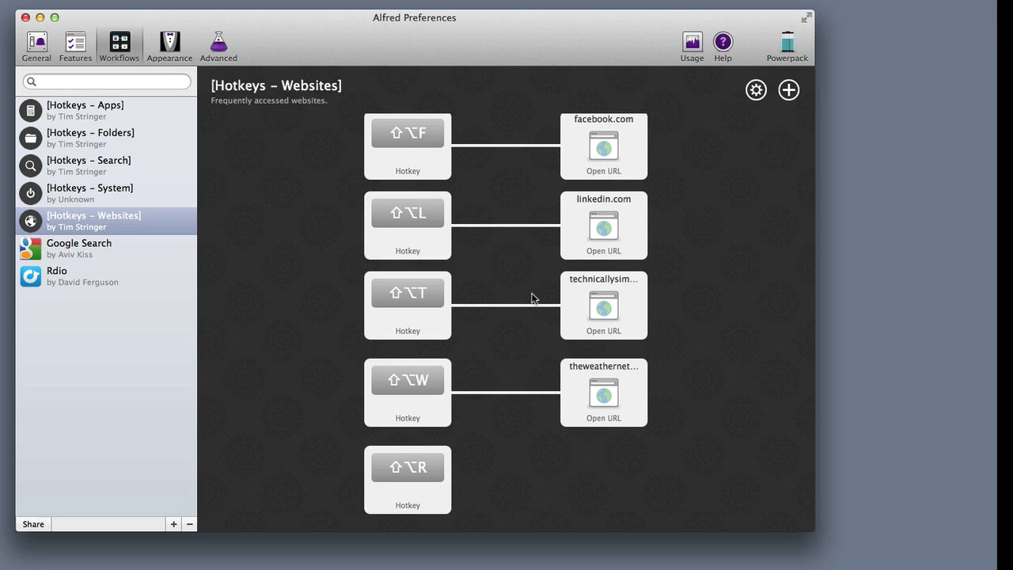
Step: Switch to Safari, load rottentomatoes.com and copy the site's full URL from the address field
key("ctrl+shift+s")
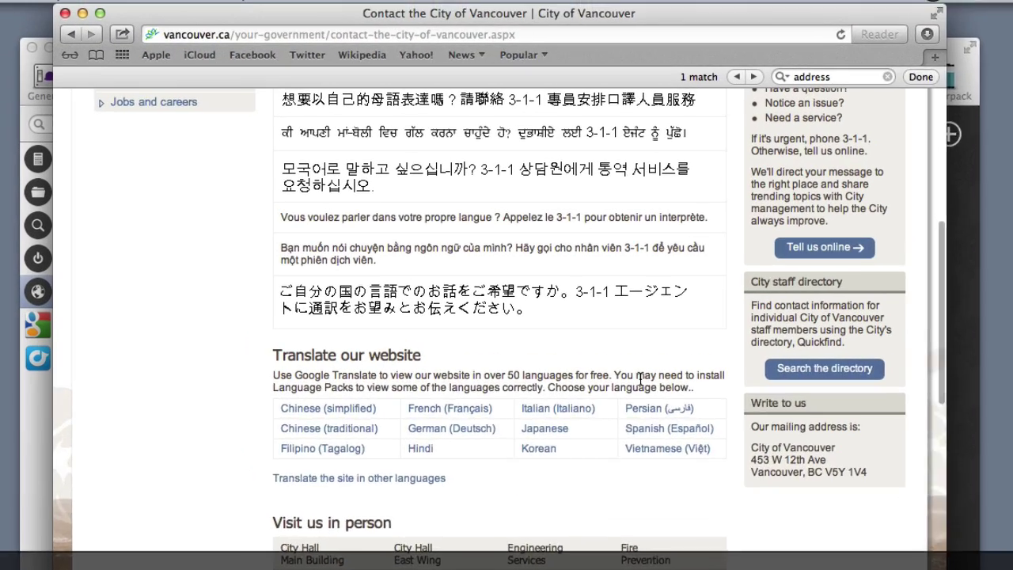
key("super+l")
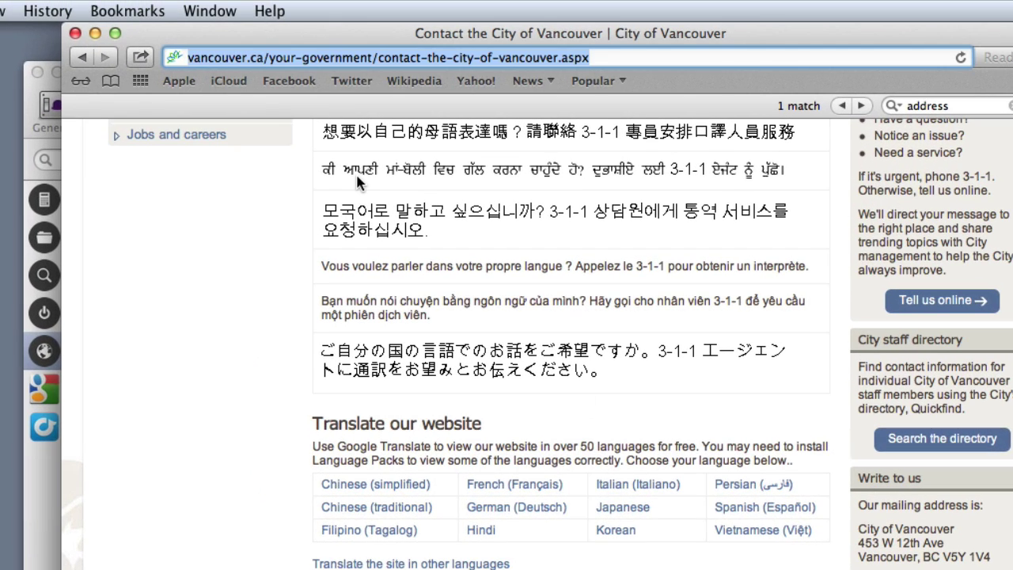
type("rottentomatoes.com")
key("Return")
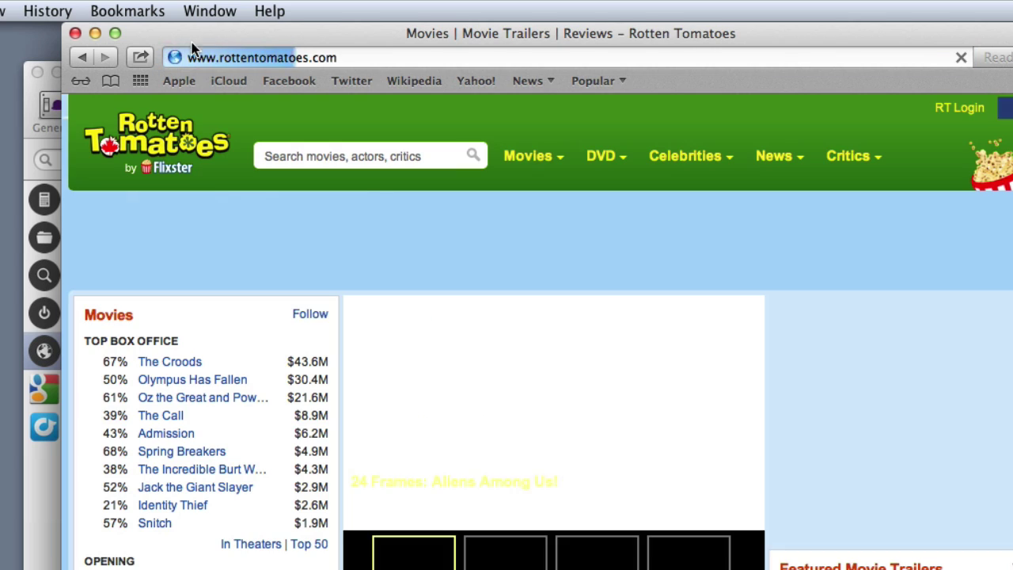
left_click(217, 51)
key("super+c")
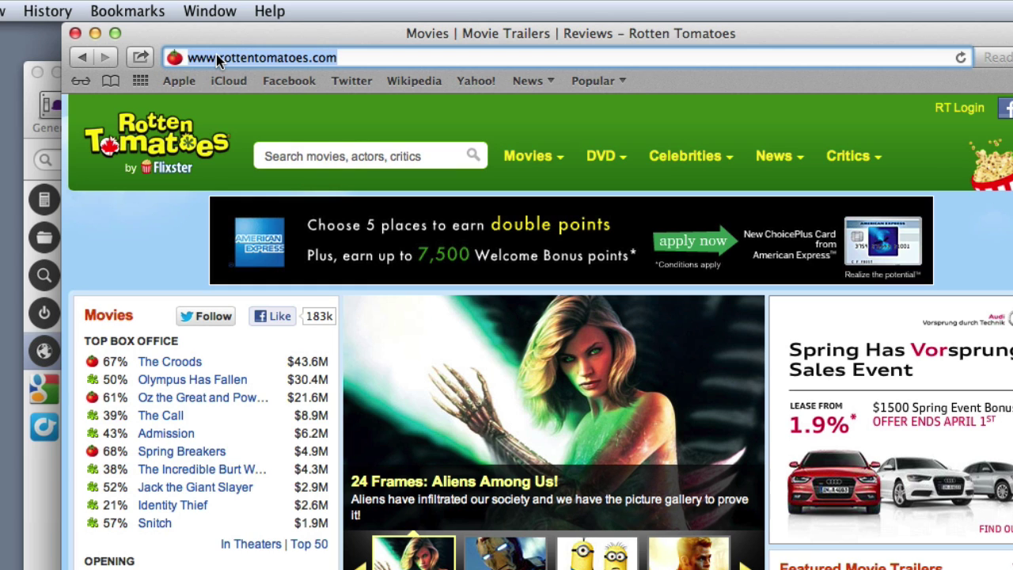
key("super+Tab")
left_click(888, 403)
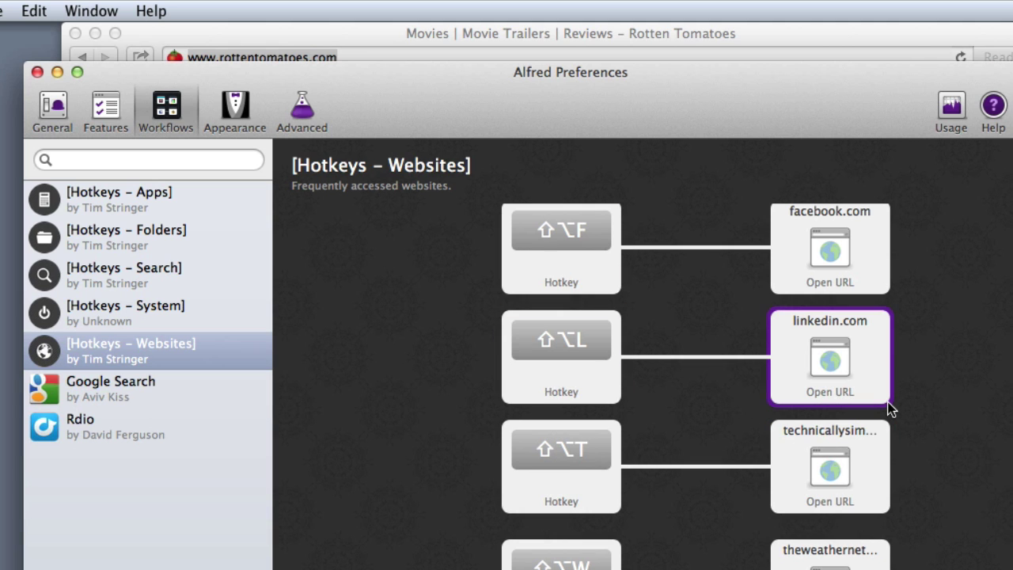
left_click(962, 340)
left_click(788, 91)
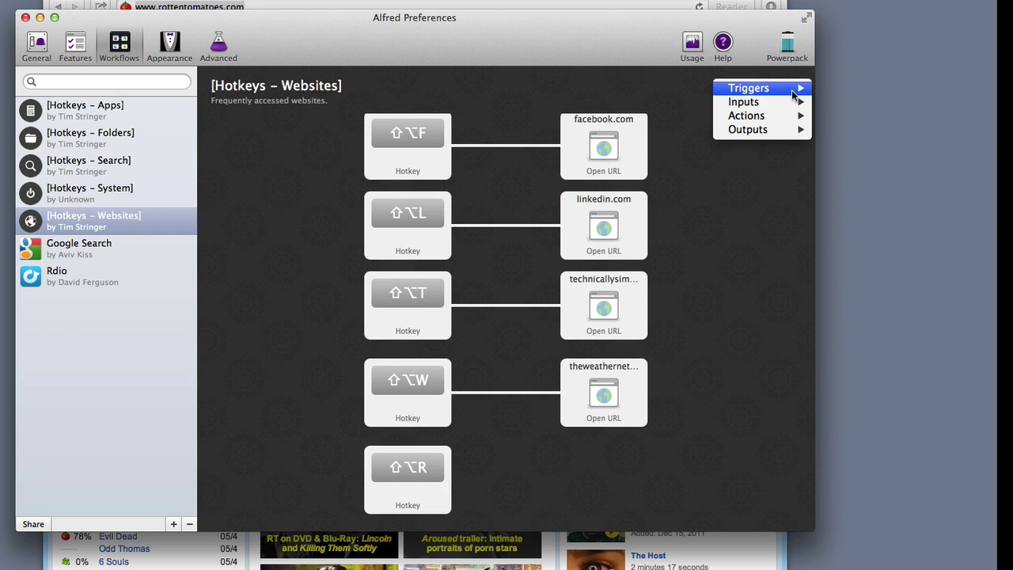
mouse_move(788, 120)
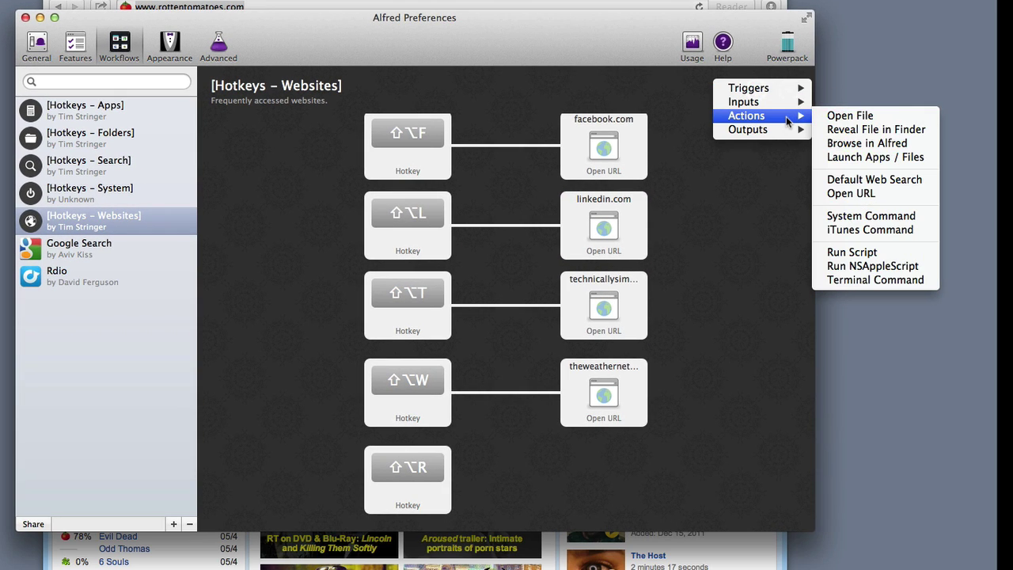
left_click(871, 194)
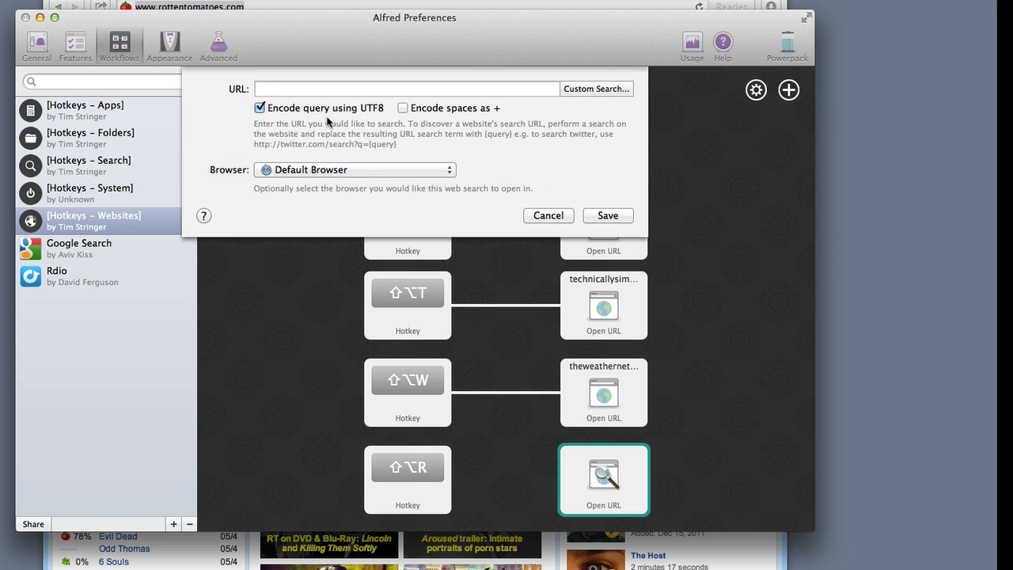
key("super+v")
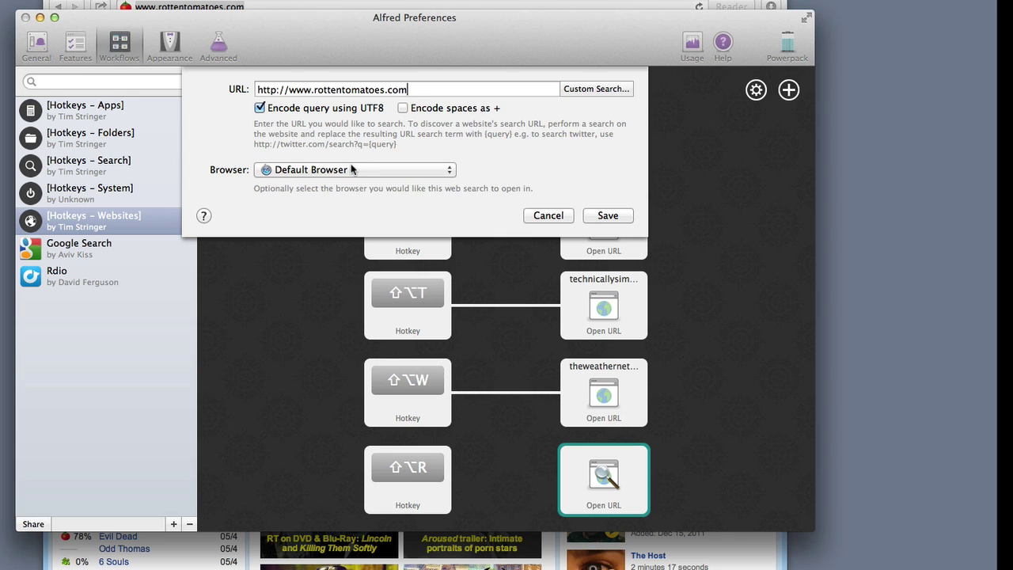
left_click(608, 215)
mouse_move(456, 480)
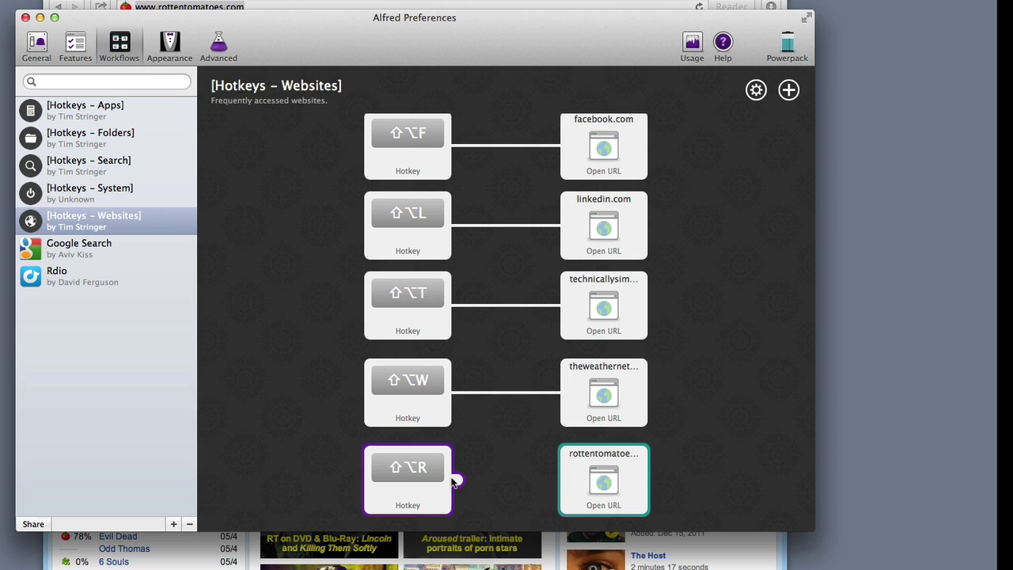
left_click_drag(456, 480, 556, 474)
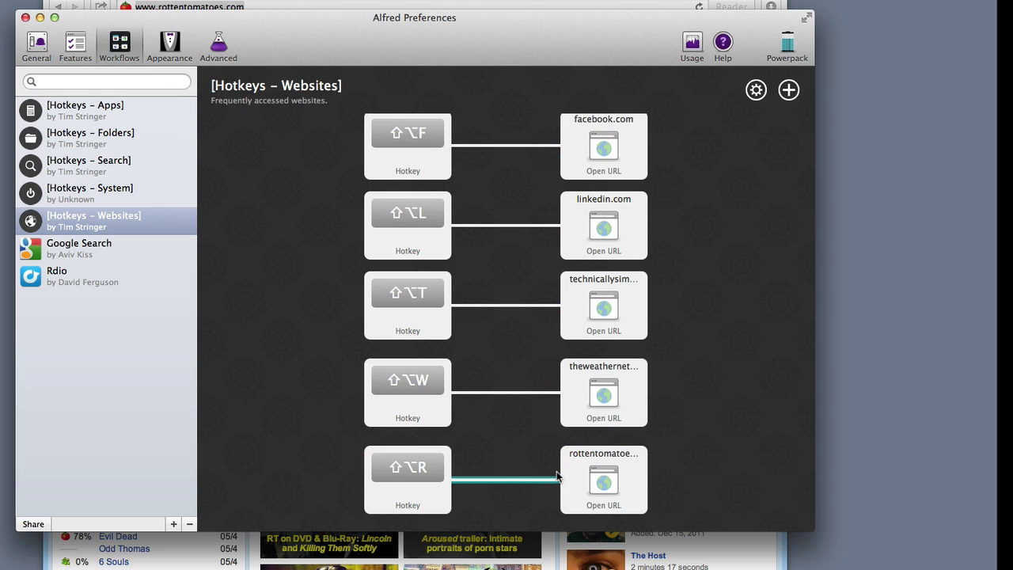
Step: Test the Shift+Option+R hotkey for the Rotten Tomatoes website
key("alt")
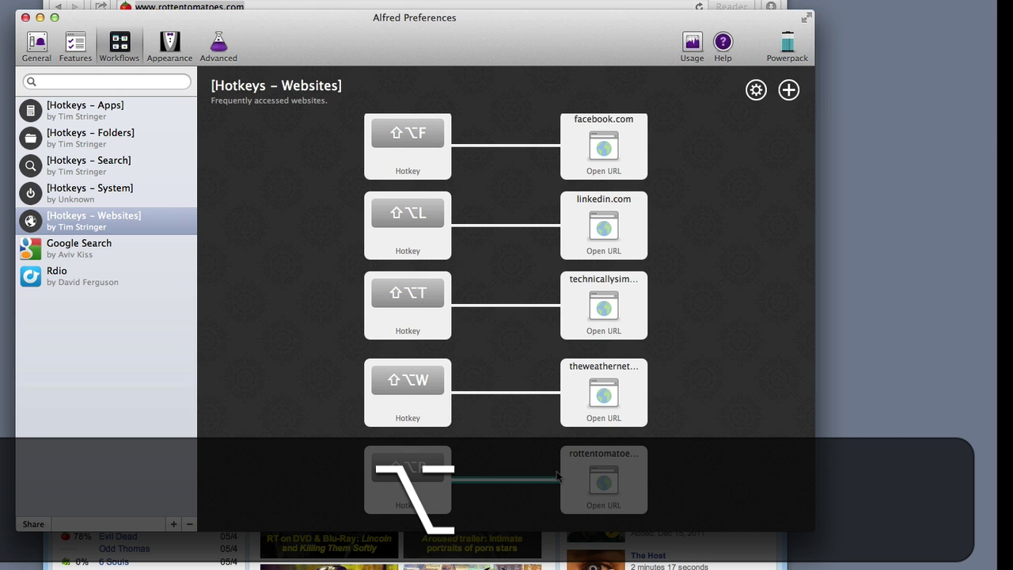
key("alt+shift+r")
key("alt+shift+super+r")
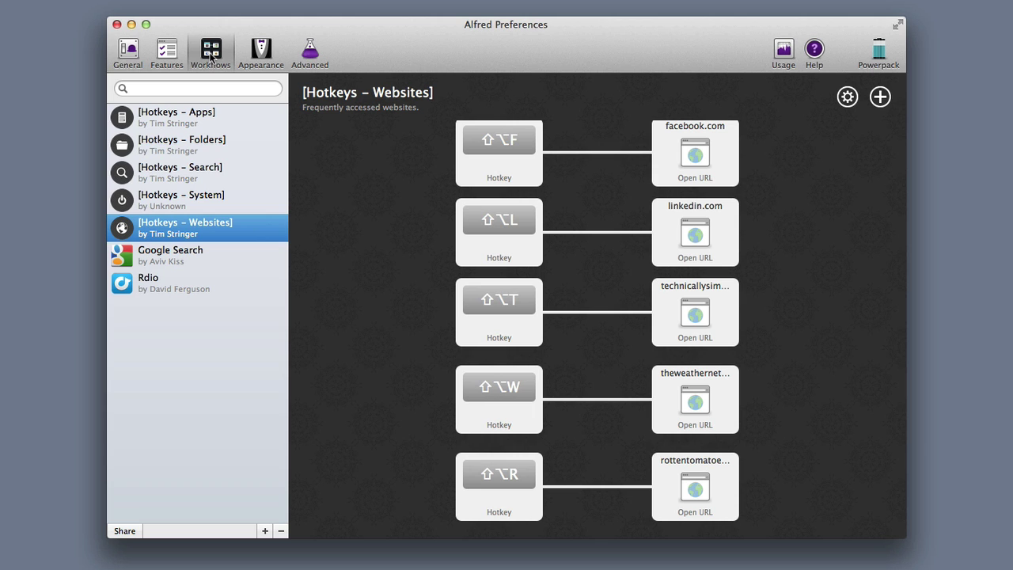
Step: Enable clipboard history in the Clipboard feature settings, leaving its persistence period at 24 Hours
left_click(169, 60)
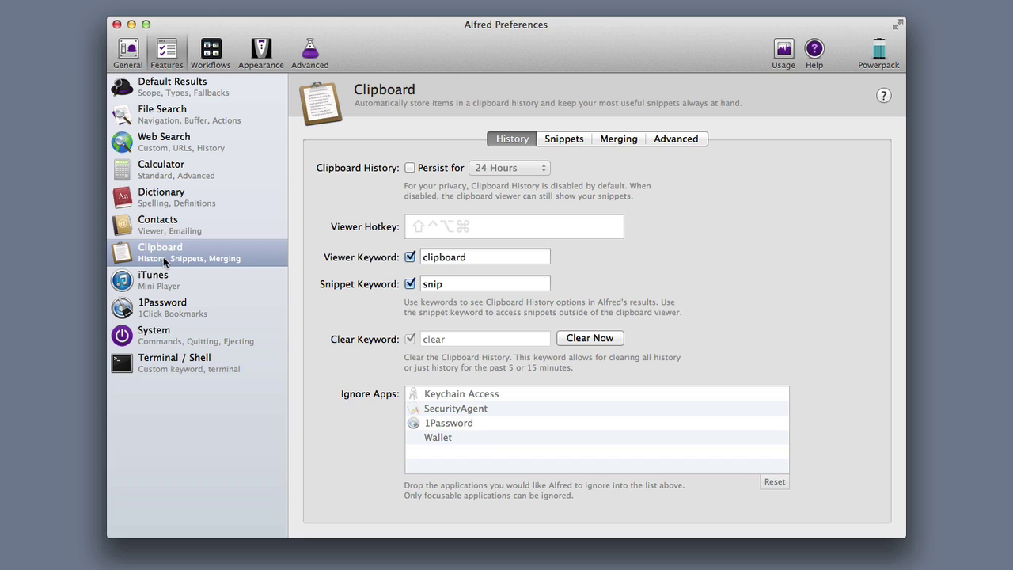
left_click(410, 167)
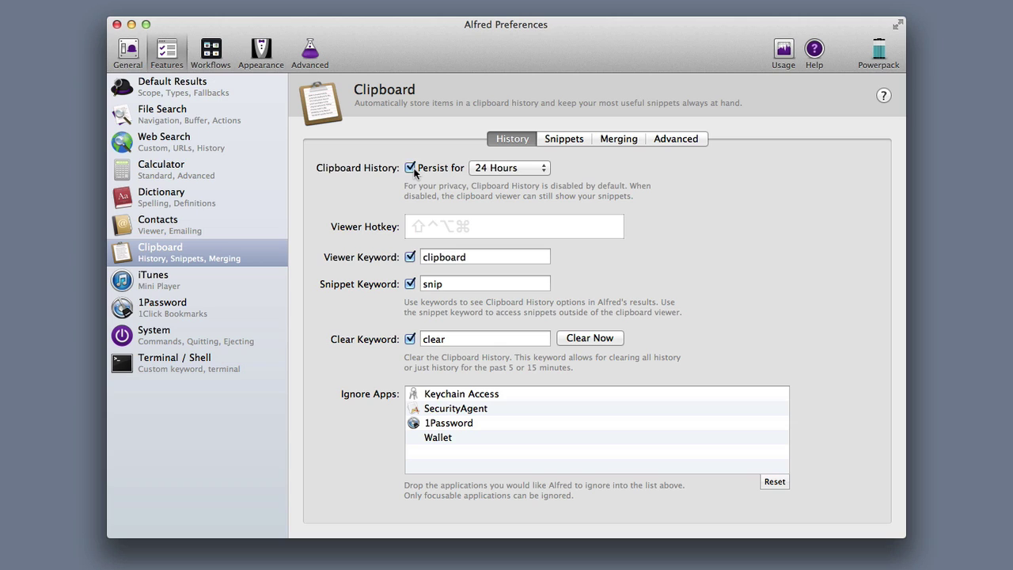
left_click(505, 168)
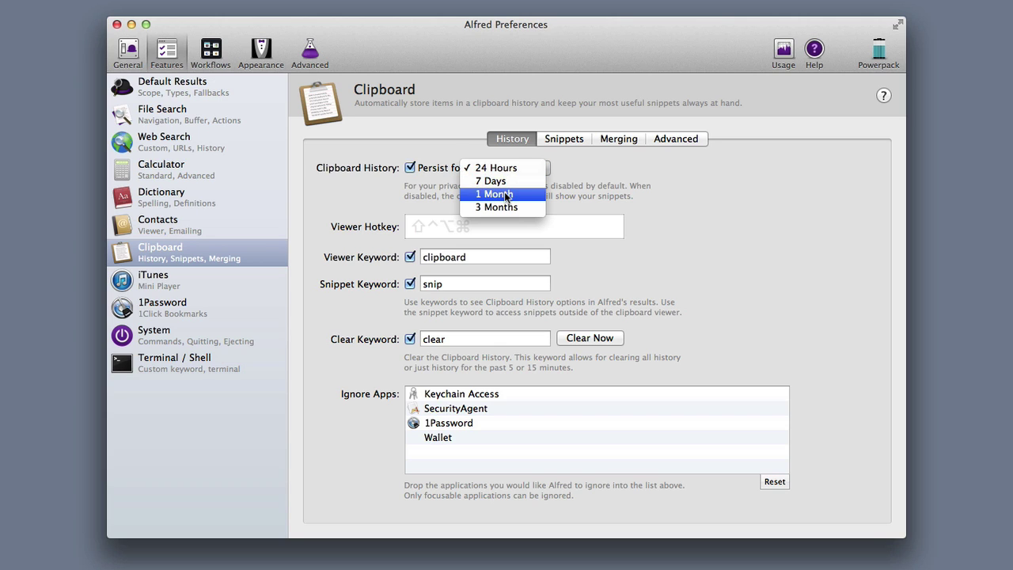
left_click(592, 181)
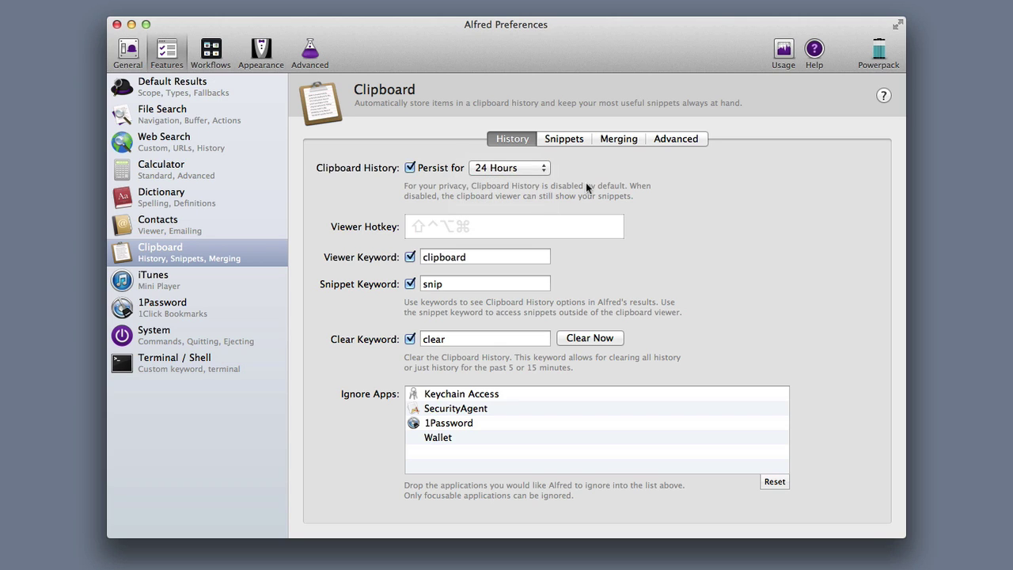
Step: Set the clipboard viewer hotkey to Option+Command+C and bring up the clipboard history viewer with it
left_click(496, 231)
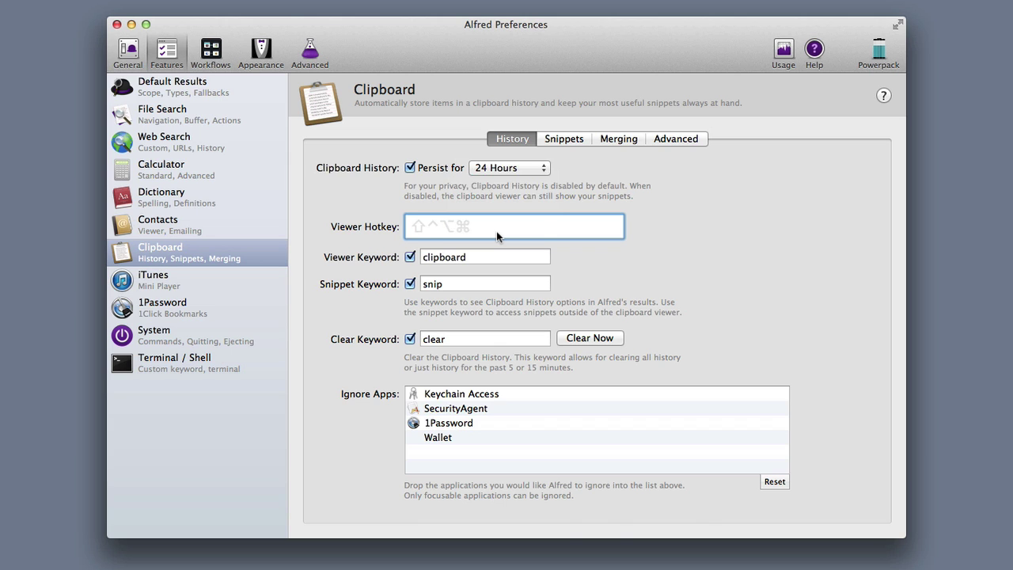
key("super+alt+c")
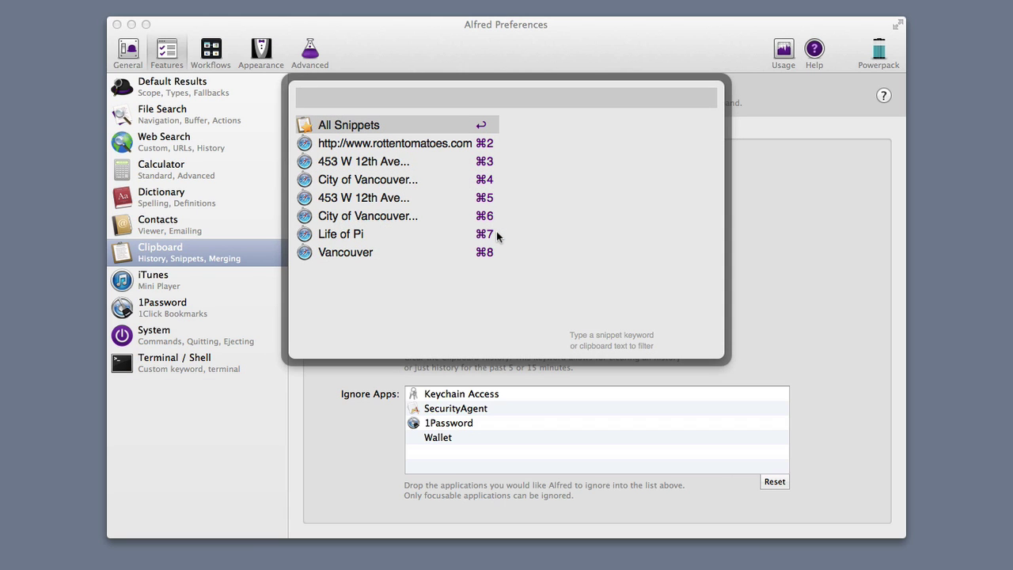